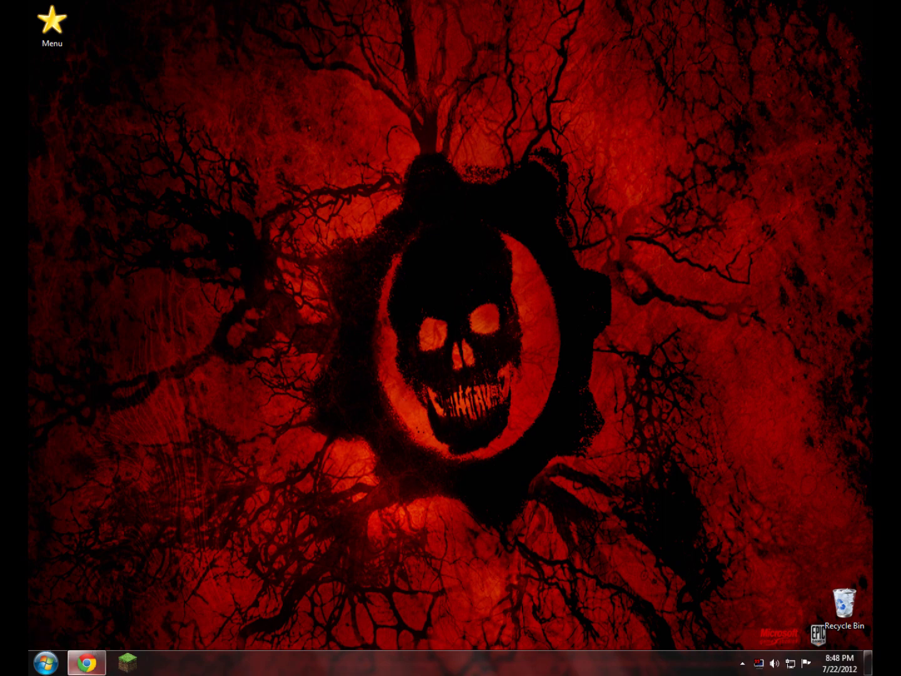
Restore the minimized Chrome window showing the Magiz Mod forum page
{"action": "left_click", "coordinate": [87, 663]}
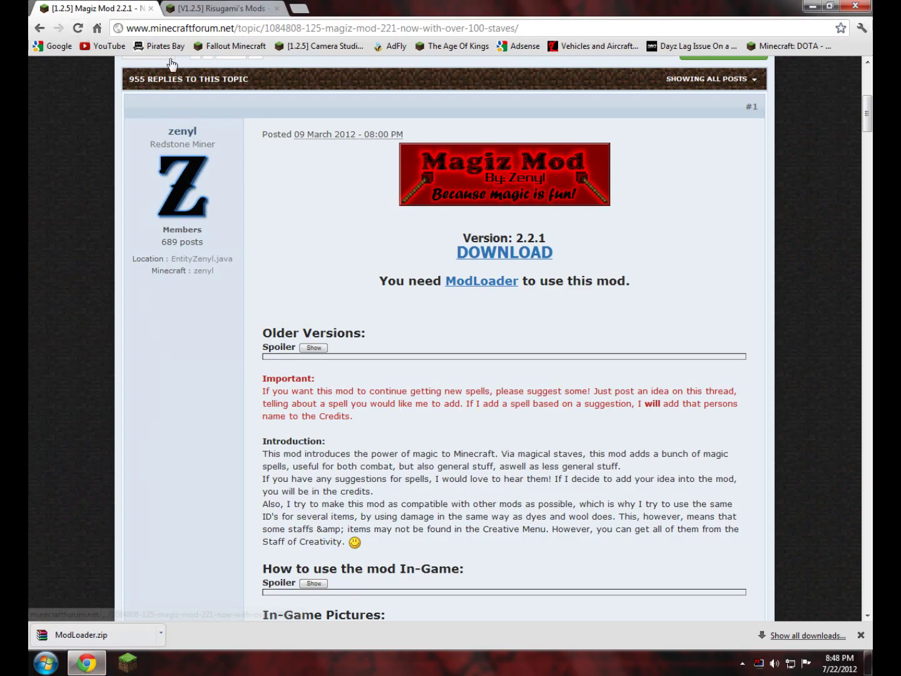
Read through the FAQ and install steps on the Risugami's Mods tab
{"action": "scroll", "coordinate": [257, 136], "scroll_direction": "down", "scroll_amount": 1}
{"action": "left_click", "coordinate": [223, 7]}
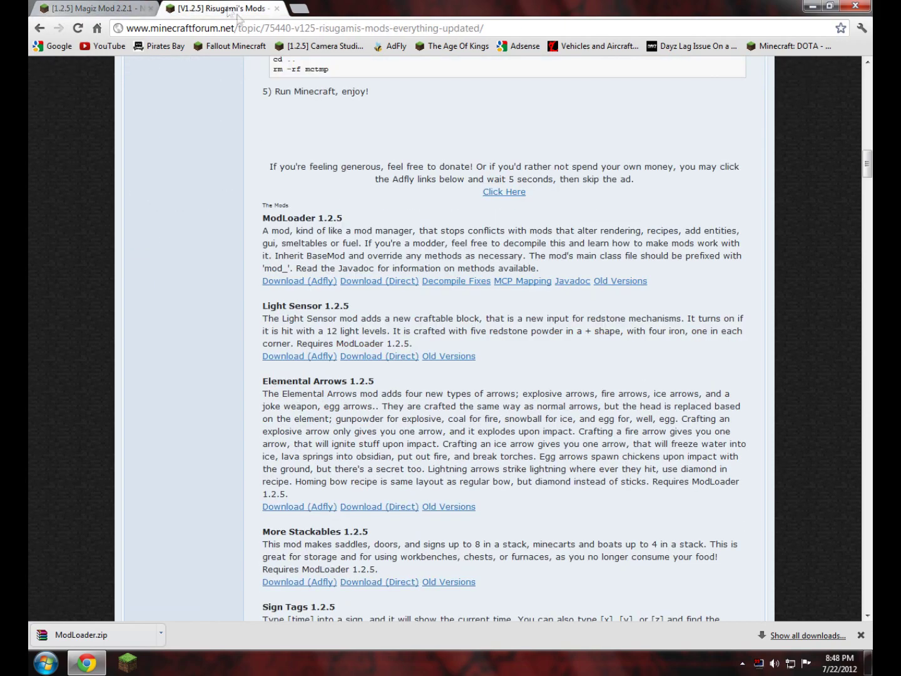
{"action": "scroll", "coordinate": [501, 293], "scroll_direction": "up", "scroll_amount": 5}
{"action": "scroll", "coordinate": [423, 314], "scroll_direction": "down", "scroll_amount": 2}
{"action": "scroll", "coordinate": [414, 320], "scroll_direction": "up", "scroll_amount": 15}
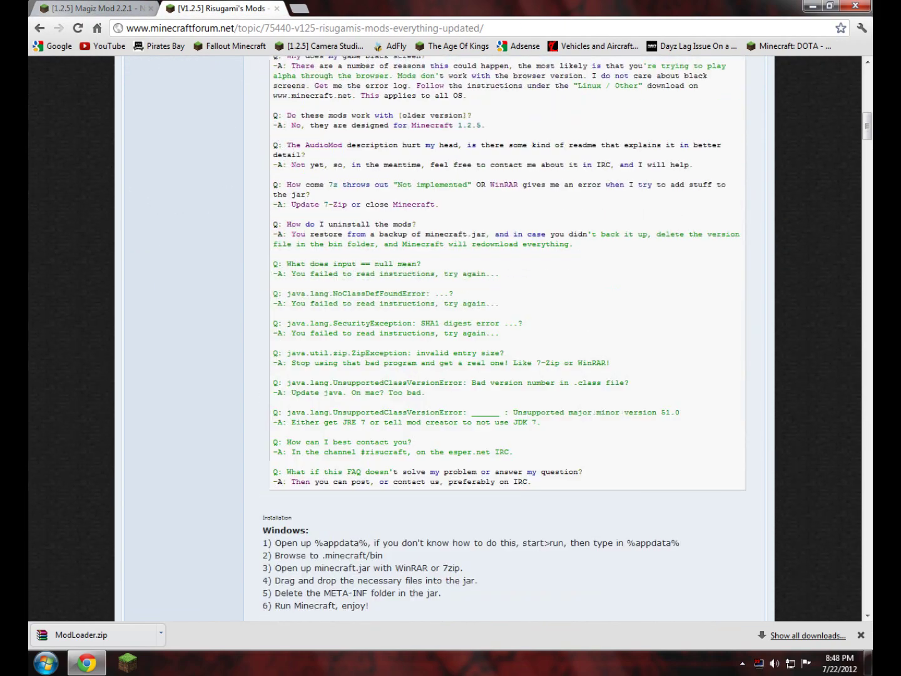
{"action": "scroll", "coordinate": [545, 300], "scroll_direction": "down", "scroll_amount": 15}
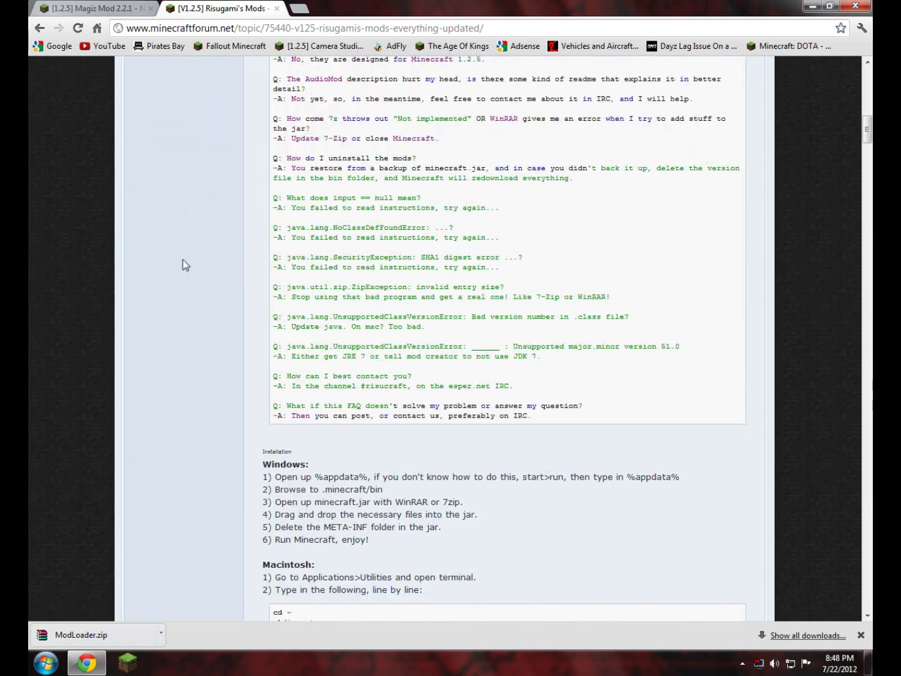
{"action": "scroll", "coordinate": [182, 260], "scroll_direction": "up", "scroll_amount": 6}
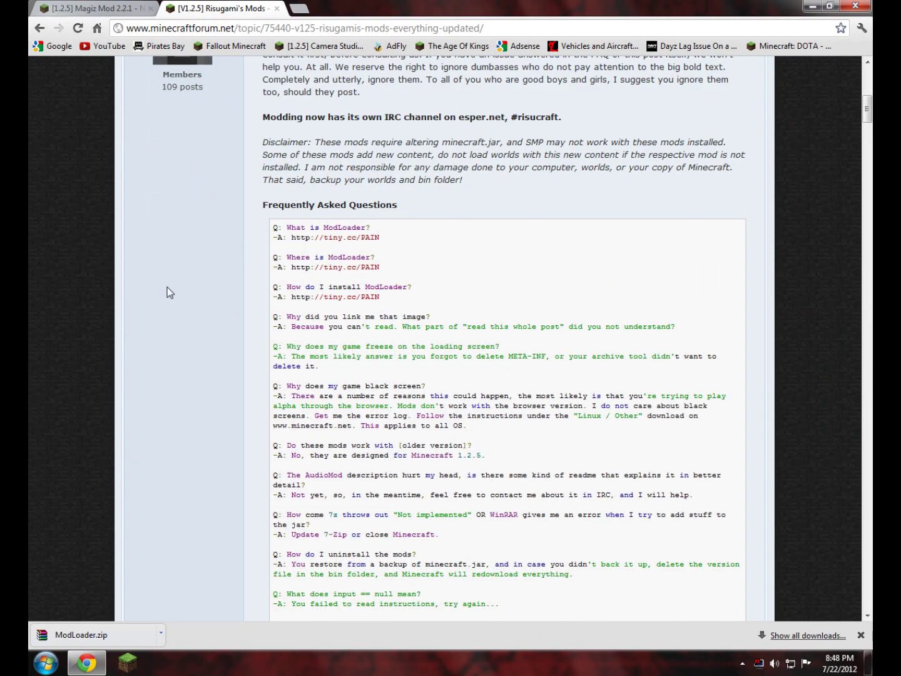
{"action": "scroll", "coordinate": [167, 286], "scroll_direction": "up", "scroll_amount": 3}
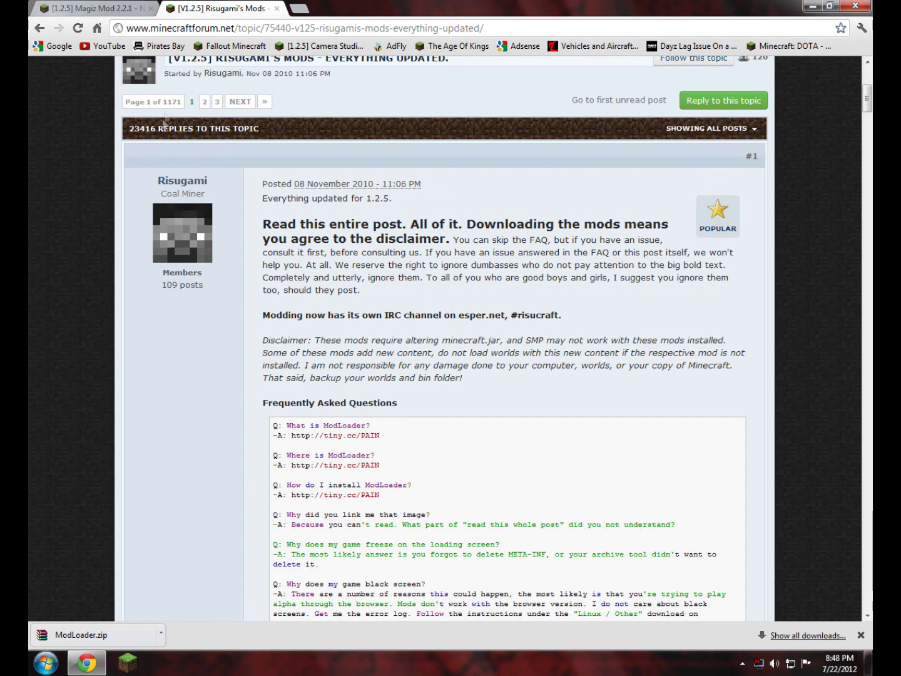
Return to the Magiz Mod 2.2.1 tab and close the downloads bar
{"action": "left_click", "coordinate": [109, 13]}
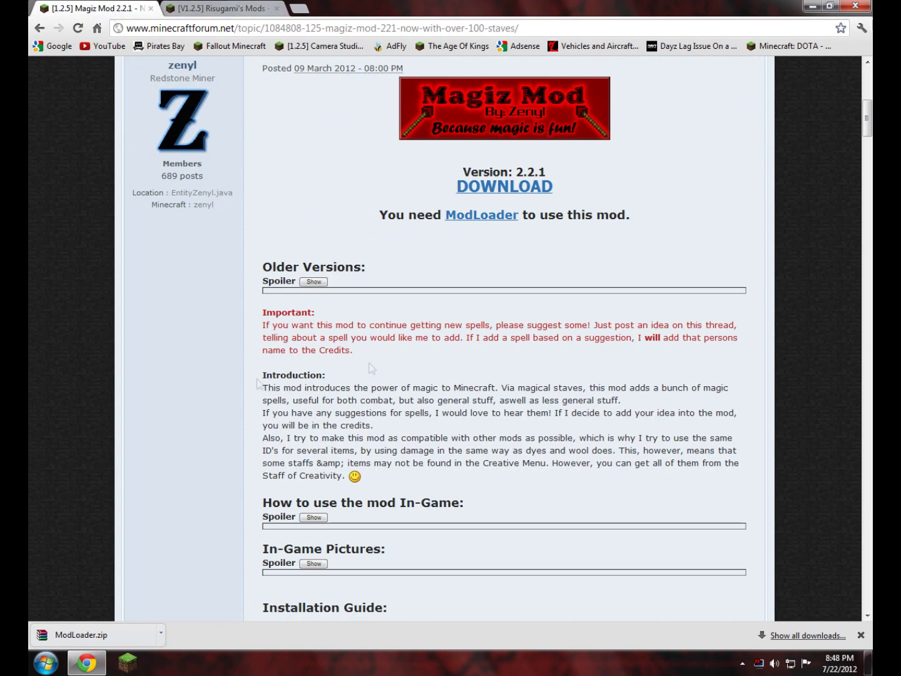
{"action": "scroll", "coordinate": [485, 172], "scroll_direction": "up", "scroll_amount": 2}
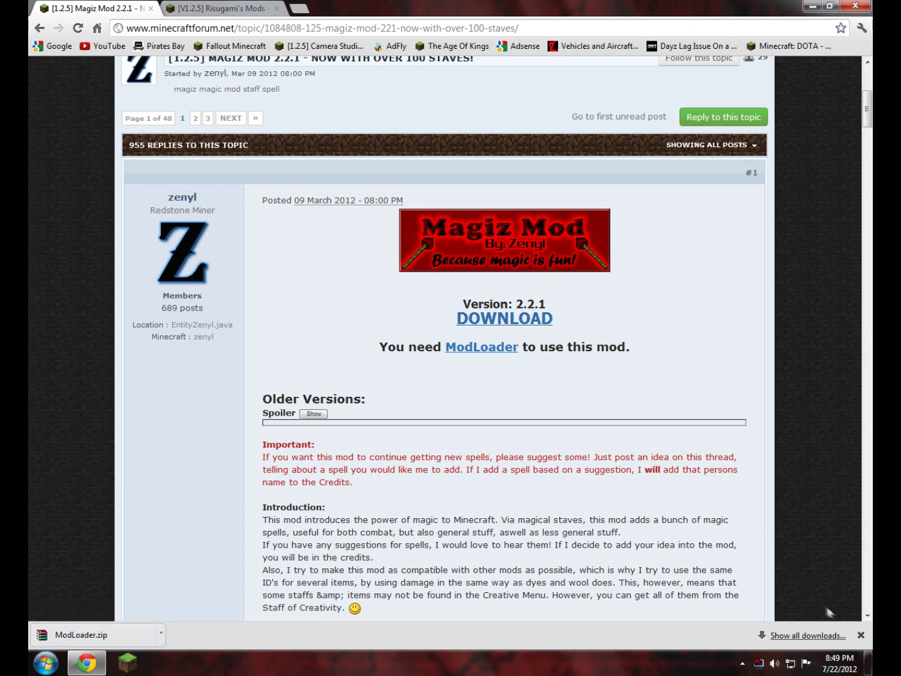
{"action": "left_click", "coordinate": [860, 635]}
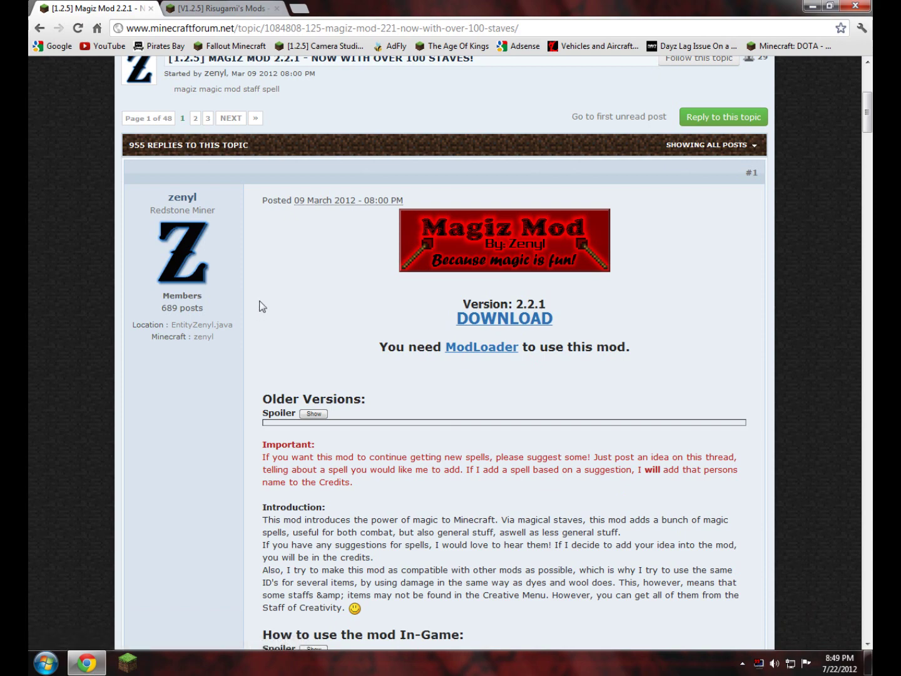
Close the Magiz Mod tab and scroll to the ModLoader 1.2.5 download
{"action": "left_click", "coordinate": [151, 8]}
{"action": "scroll", "coordinate": [241, 302], "scroll_direction": "up", "scroll_amount": 6}
{"action": "scroll", "coordinate": [217, 321], "scroll_direction": "down", "scroll_amount": 15}
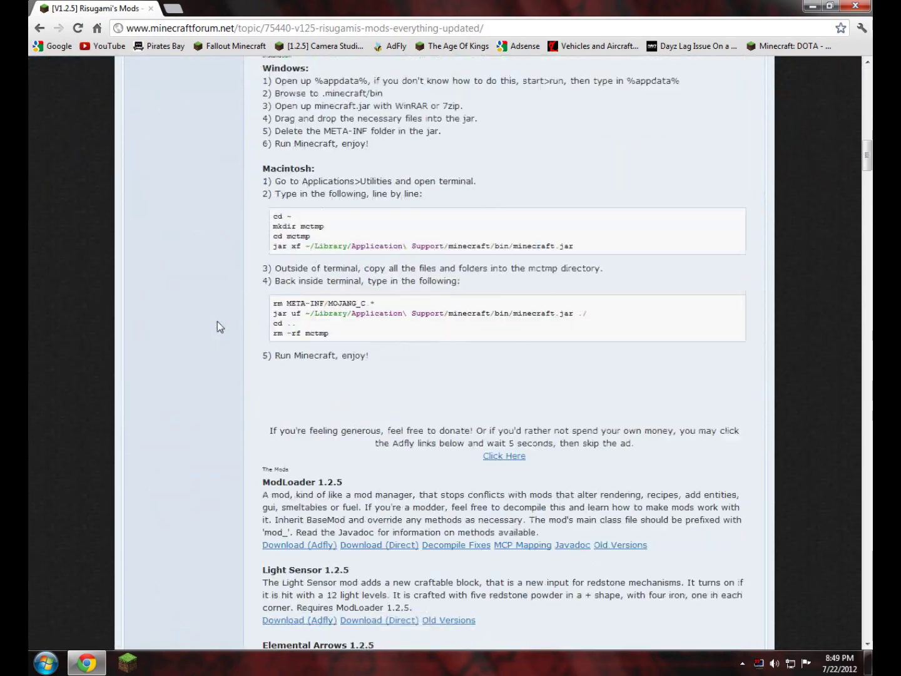
{"action": "scroll", "coordinate": [223, 336], "scroll_direction": "down", "scroll_amount": 1}
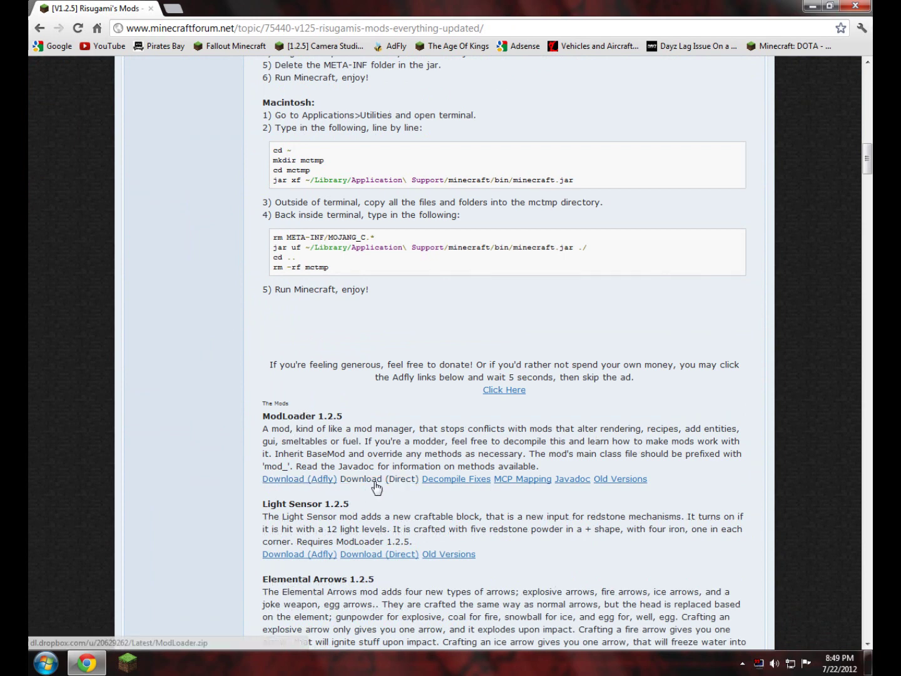
Download ModLoader 1.2.5 through the Adfly link, skipping the ad, then close Chrome
{"action": "left_click", "coordinate": [315, 479]}
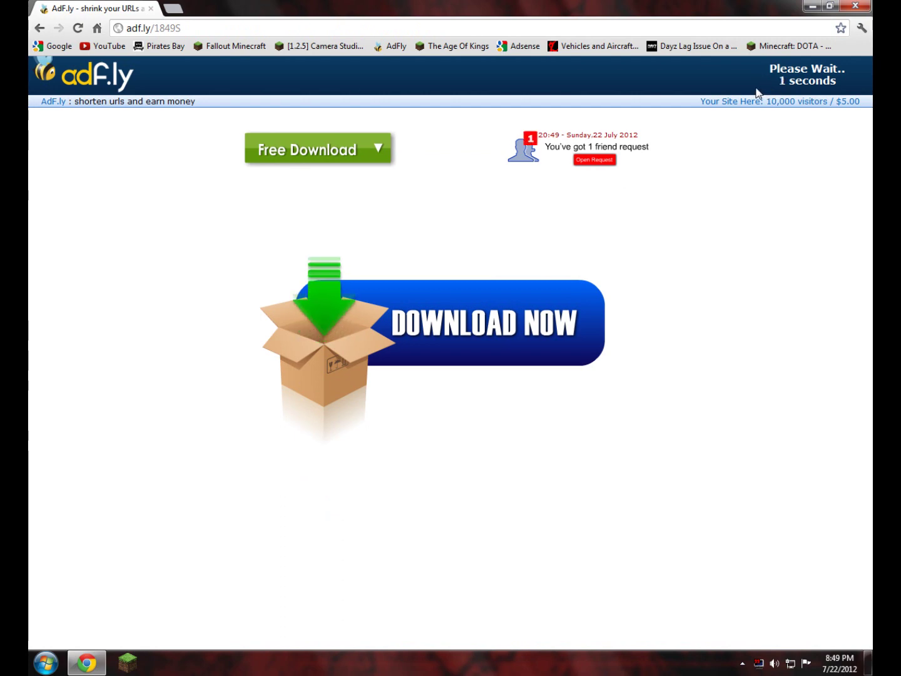
{"action": "left_click", "coordinate": [794, 87]}
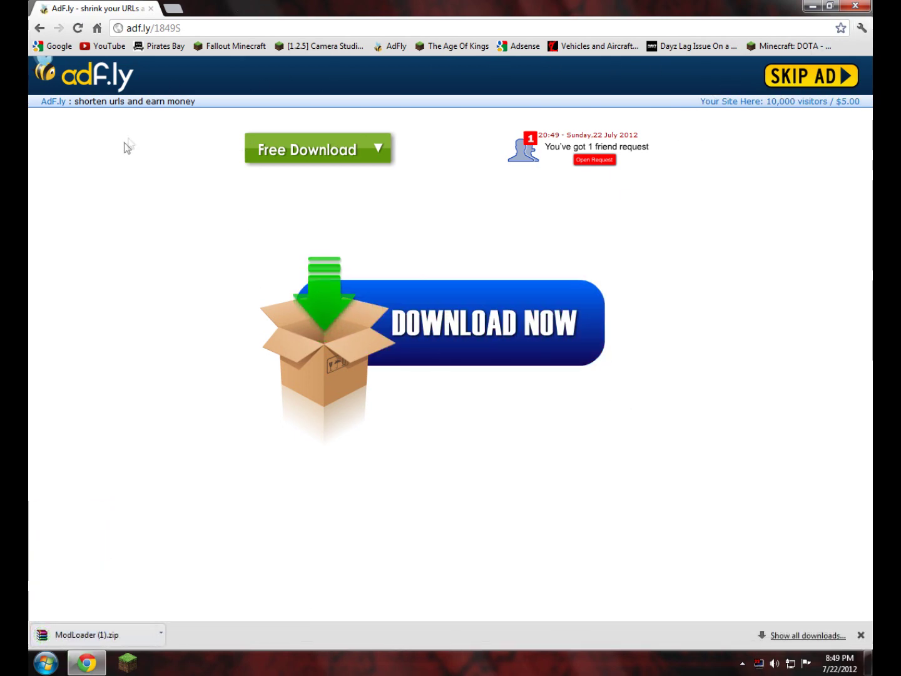
{"action": "left_click", "coordinate": [853, 5]}
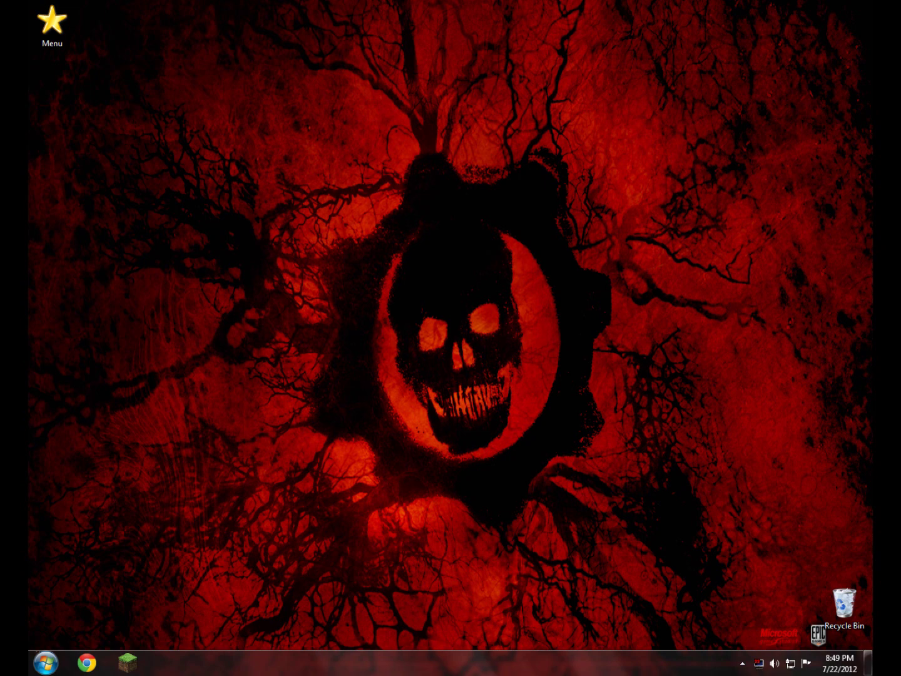
Move the ModLoader and Magiz Mod 2.2.1 archives from Downloads to the desktop
{"action": "left_click", "coordinate": [40, 652]}
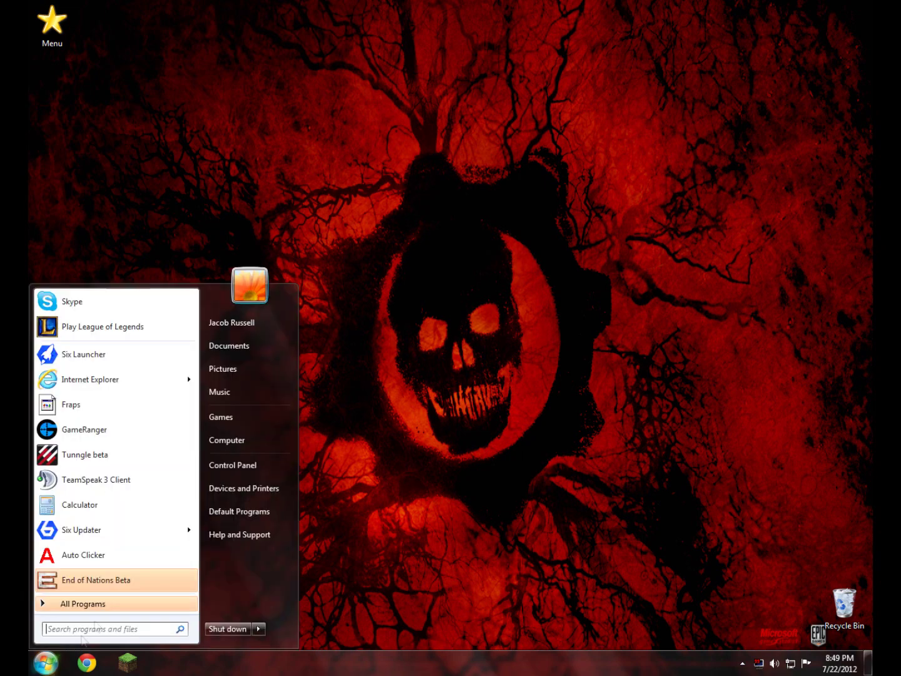
{"action": "left_click", "coordinate": [215, 442]}
{"action": "left_click", "coordinate": [188, 287]}
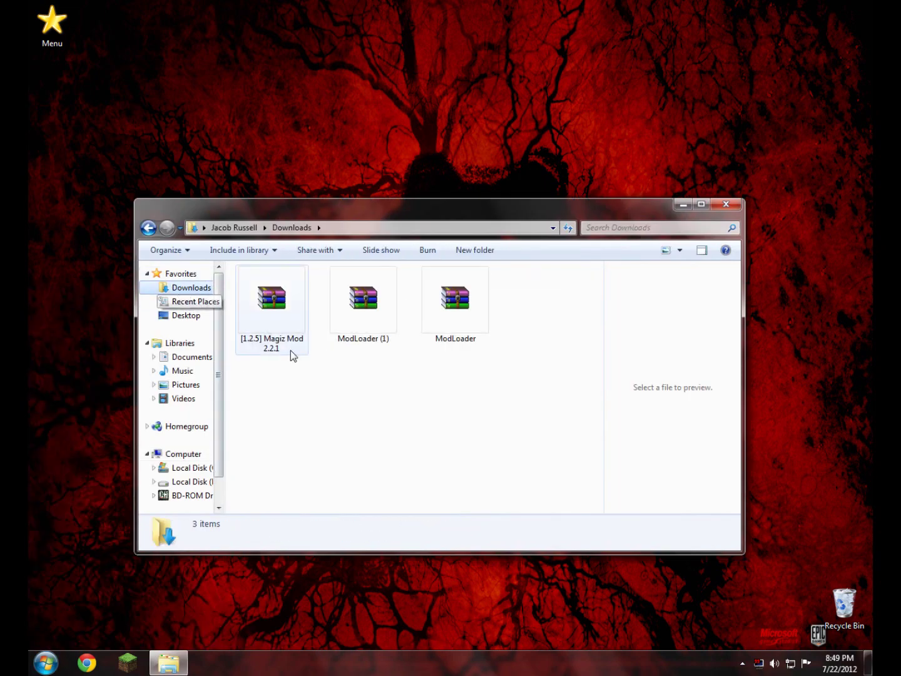
{"action": "left_click_drag", "start_coordinate": [471, 333], "coordinate": [452, 94]}
{"action": "left_click", "coordinate": [277, 278]}
{"action": "left_click_drag", "start_coordinate": [279, 277], "coordinate": [844, 604]}
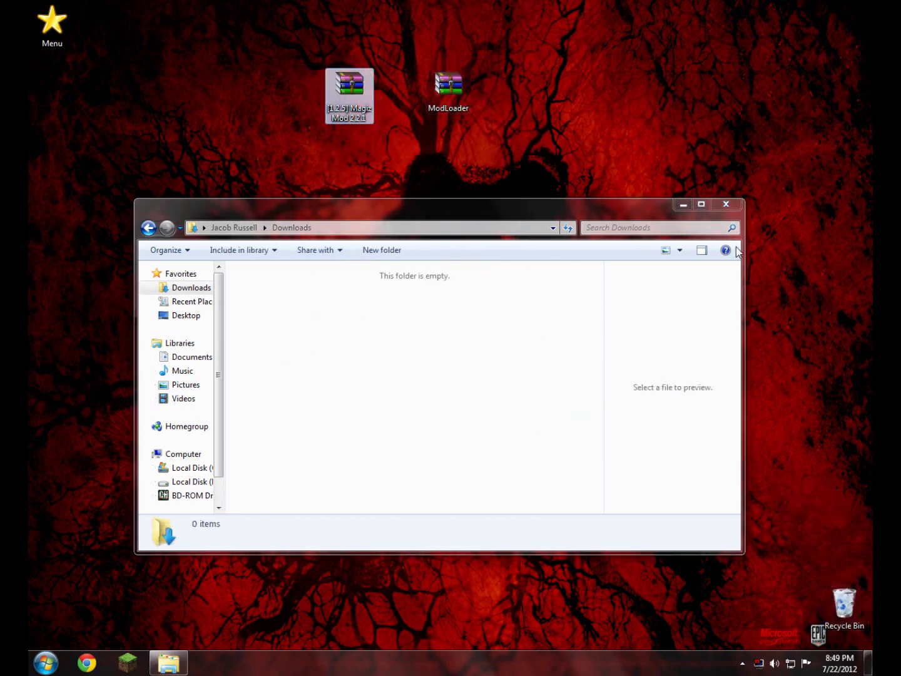
{"action": "key", "text": "alt+F4"}
Empty the Recycle Bin and place the ModLoader archive beside Magiz Mod
{"action": "right_click", "coordinate": [845, 597]}
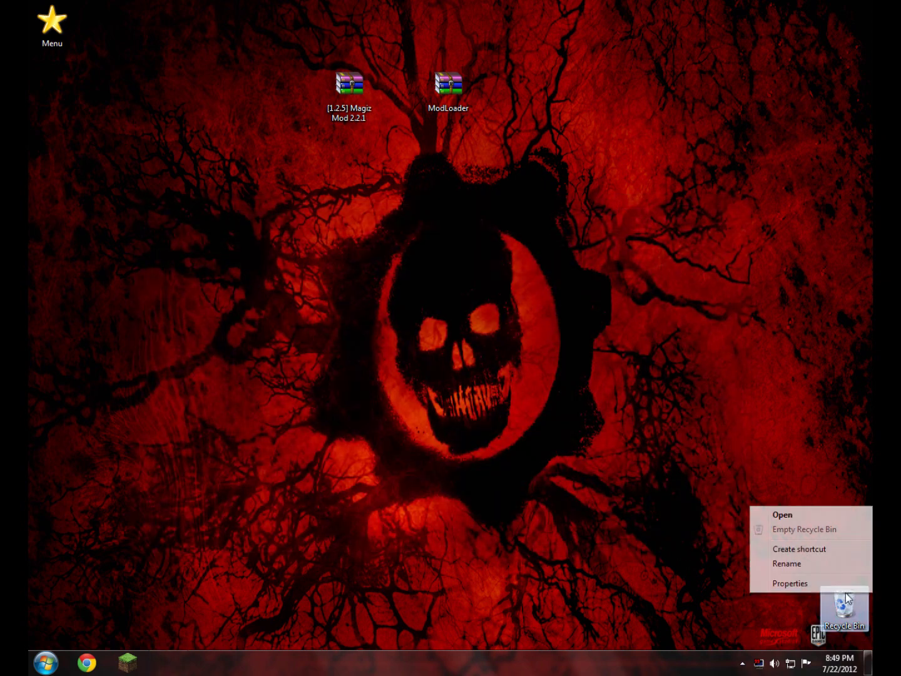
{"action": "left_click", "coordinate": [822, 530]}
{"action": "left_click", "coordinate": [491, 343]}
{"action": "left_click_drag", "start_coordinate": [444, 100], "coordinate": [394, 111]}
{"action": "left_click_drag", "start_coordinate": [468, 82], "coordinate": [426, 96]}
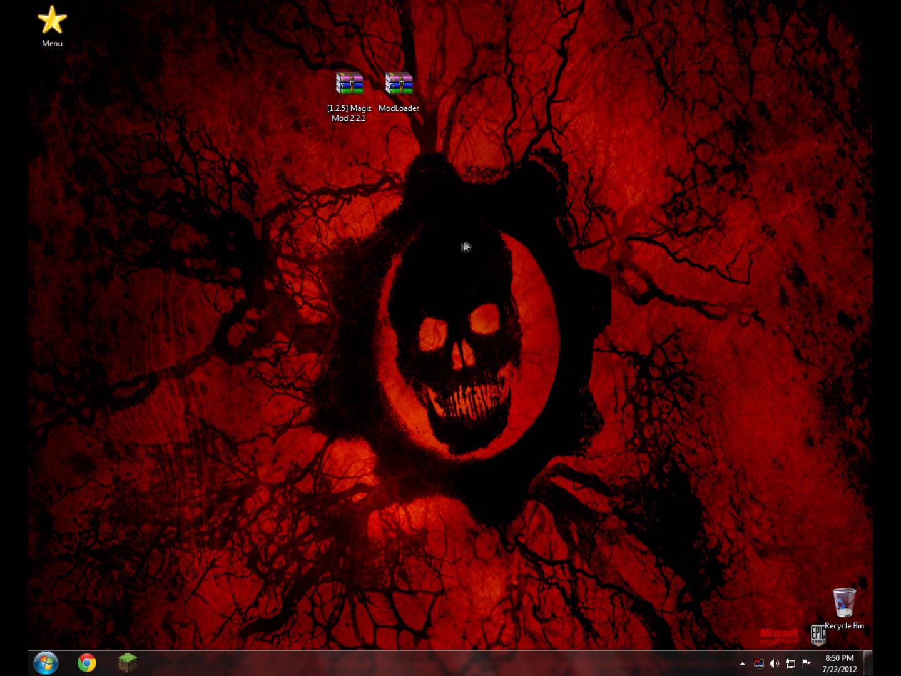
Go to %appdata%\.minecraft\bin in Windows Explorer
{"action": "key", "text": "super"}
{"action": "type", "text": "%"}
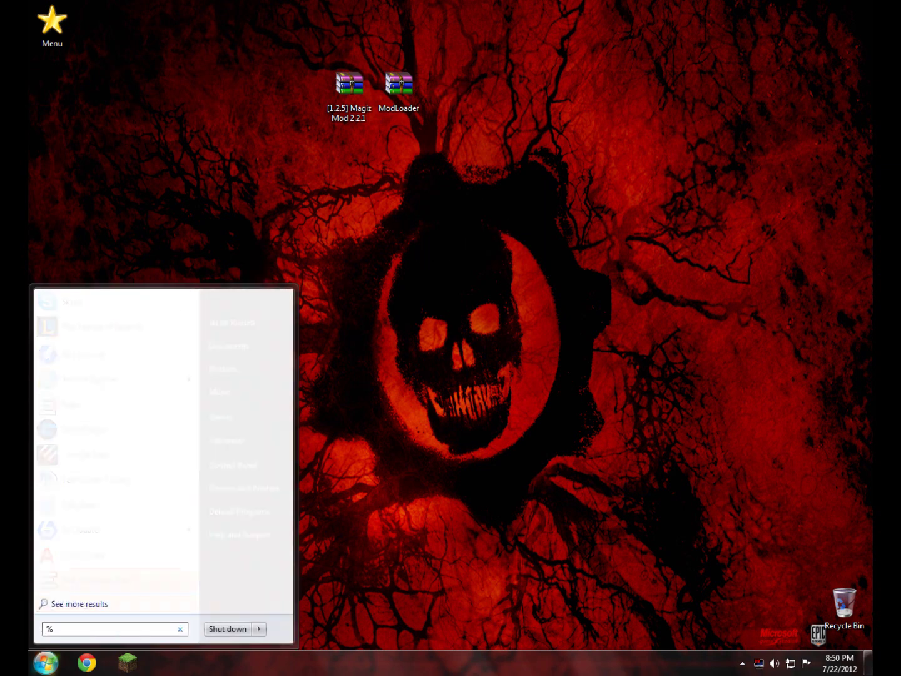
{"action": "type", "text": "appdata%"}
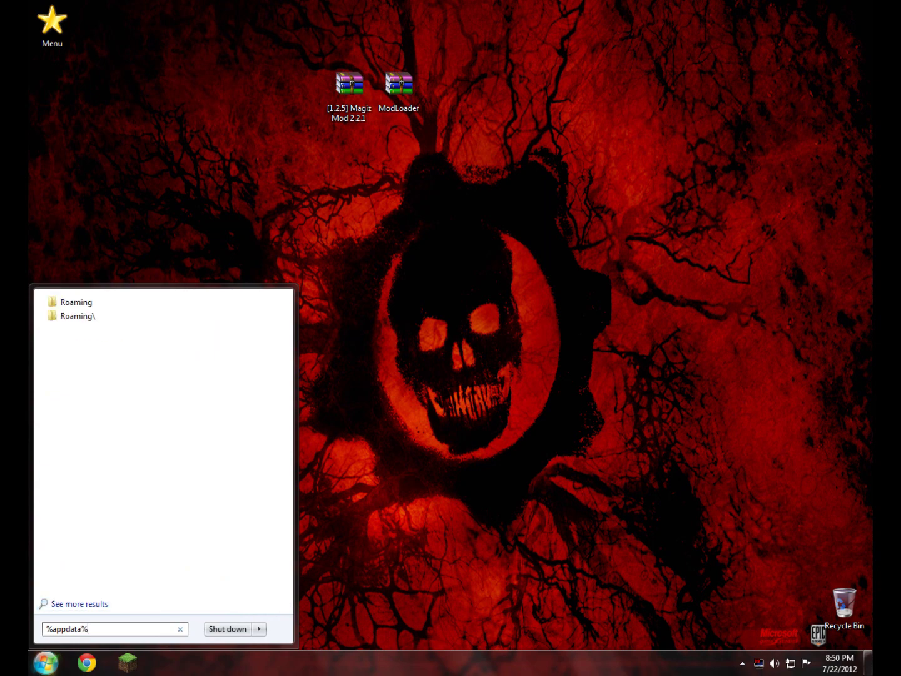
{"action": "key", "text": "Return"}
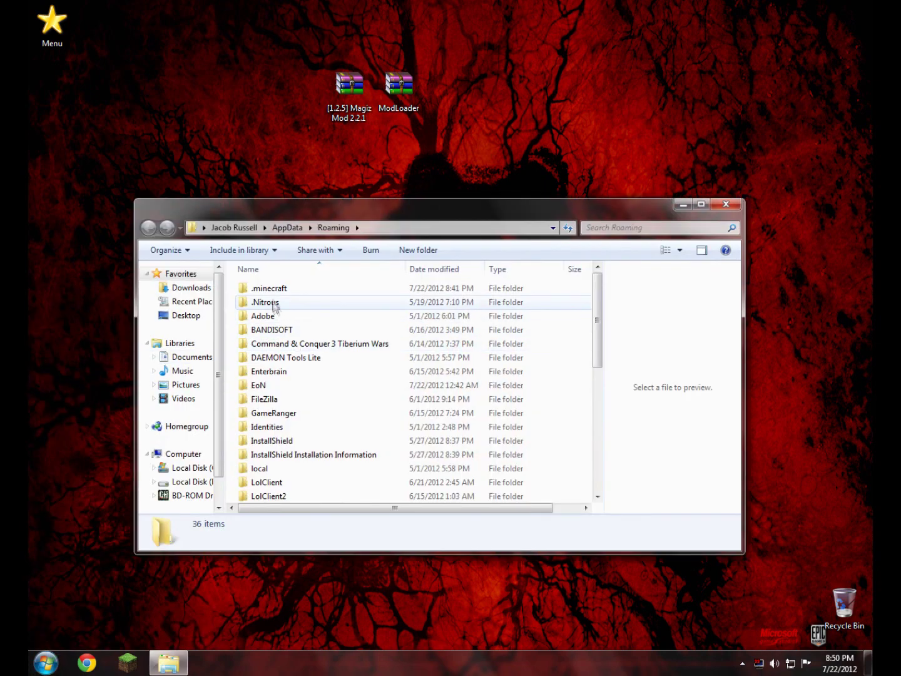
{"action": "double_click", "coordinate": [271, 289]}
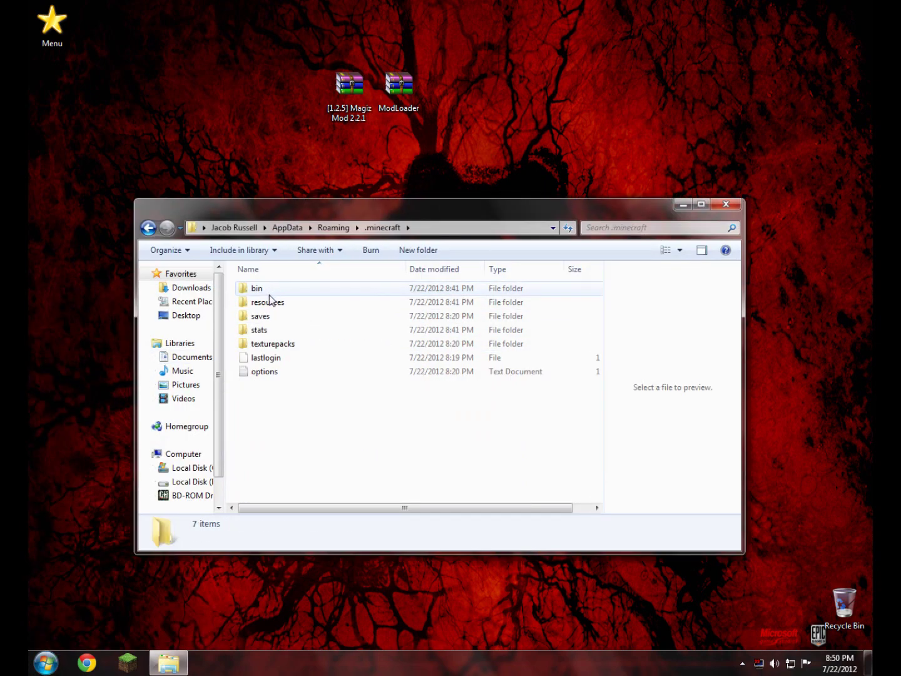
{"action": "double_click", "coordinate": [270, 289]}
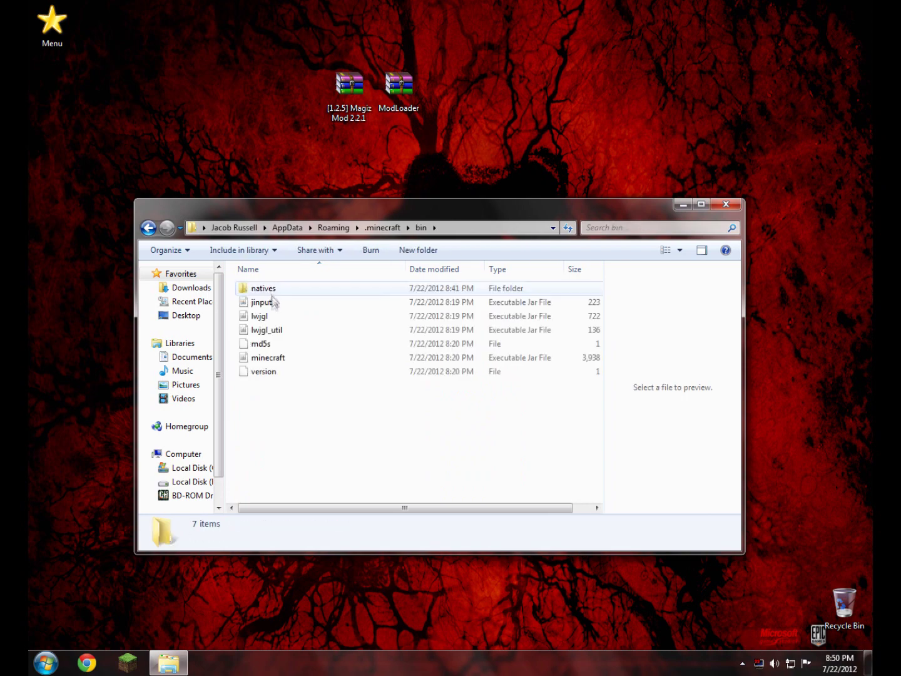
Open minecraft.jar with WinRAR archiver
{"action": "right_click", "coordinate": [277, 360]}
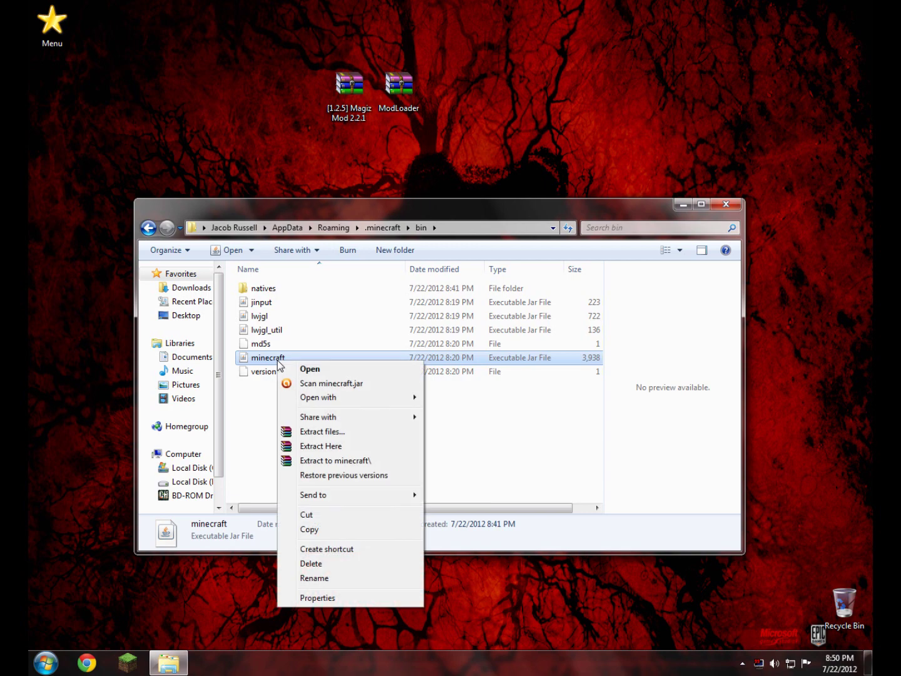
{"action": "mouse_move", "coordinate": [318, 397]}
{"action": "left_click", "coordinate": [455, 414]}
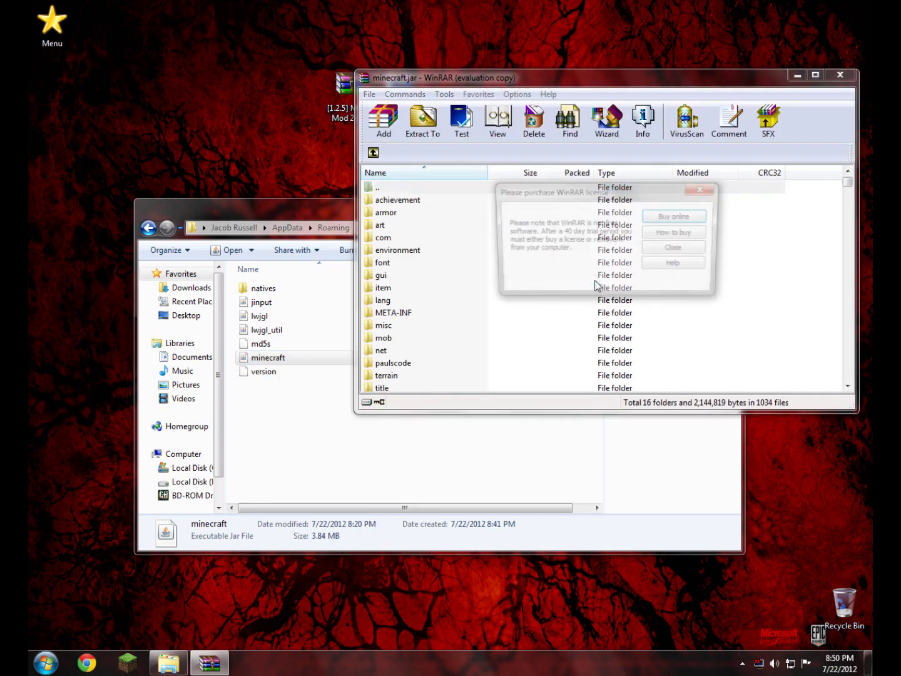
Delete the META-INF folder from minecraft.jar, then open the ModLoader archive
{"action": "left_click", "coordinate": [678, 249]}
{"action": "left_click_drag", "start_coordinate": [551, 83], "coordinate": [430, 149]}
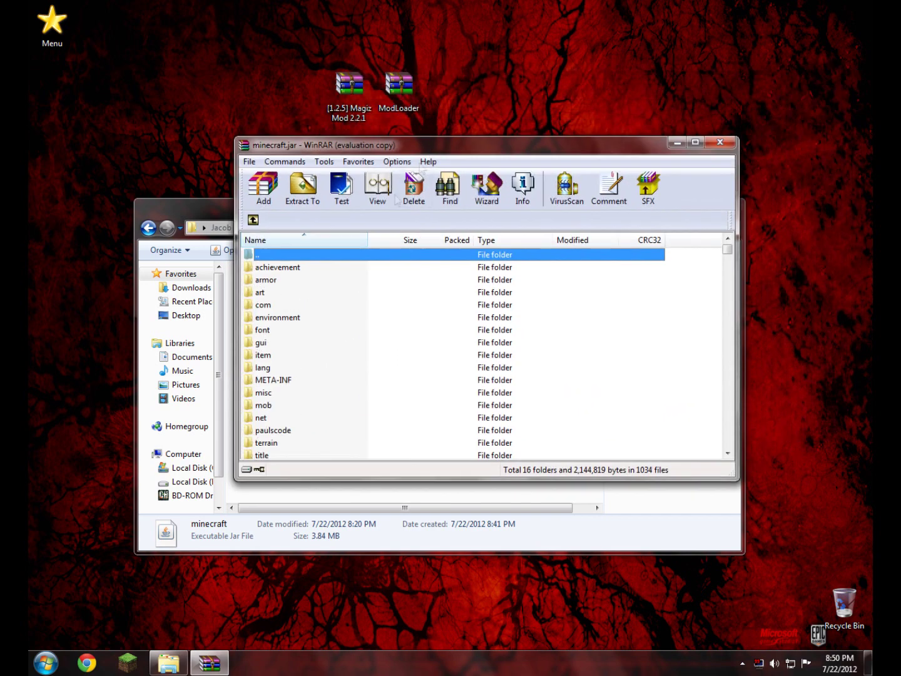
{"action": "left_click", "coordinate": [288, 380]}
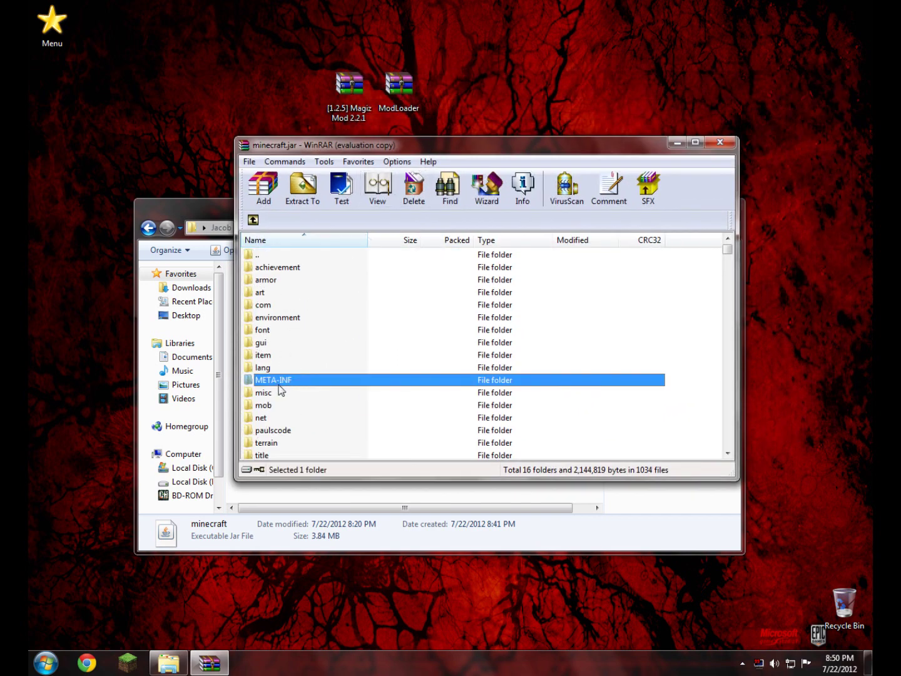
{"action": "right_click", "coordinate": [276, 381]}
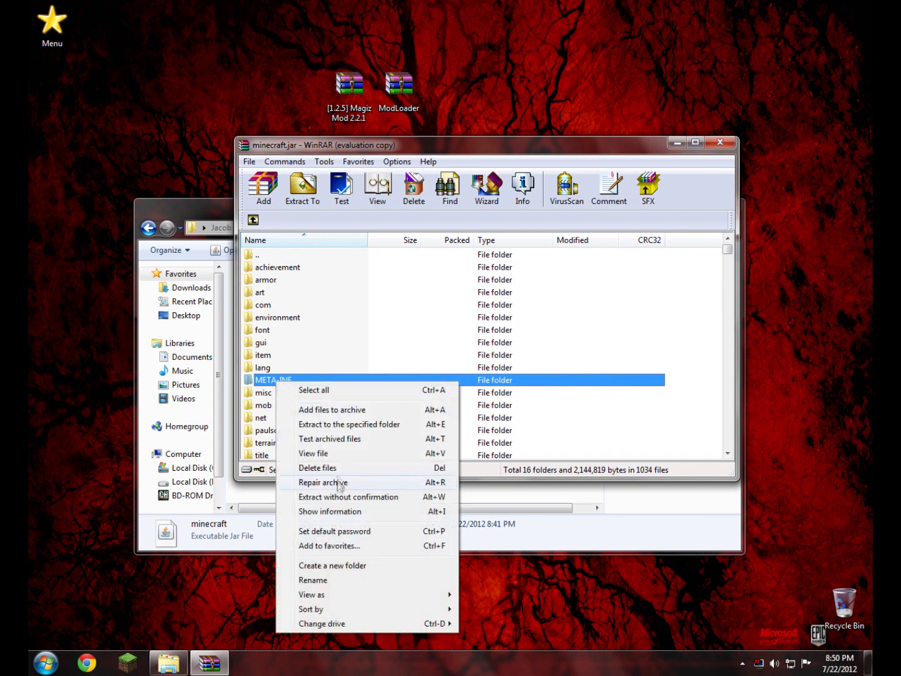
{"action": "left_click", "coordinate": [319, 467]}
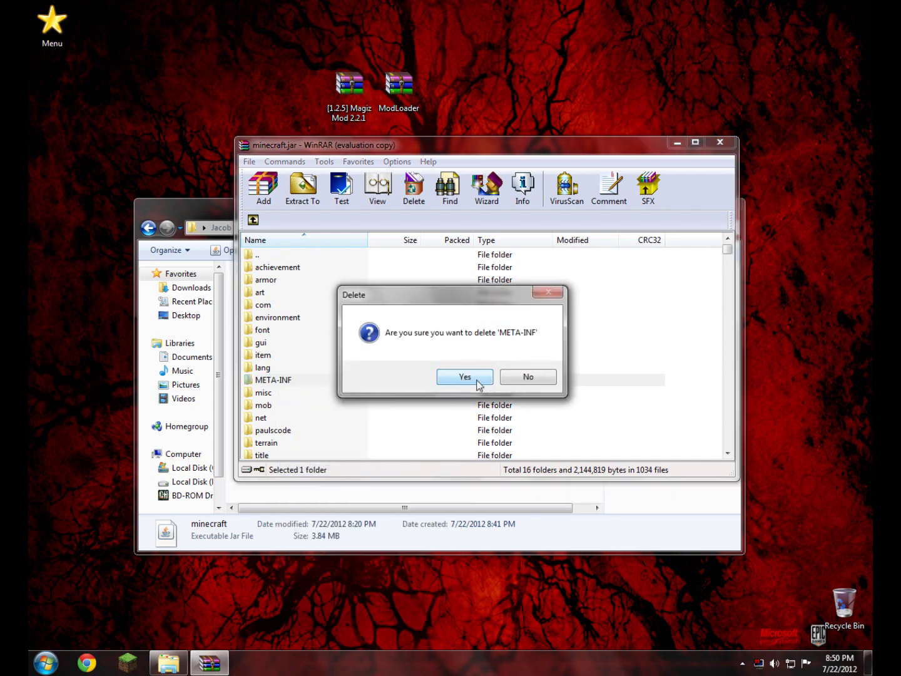
{"action": "left_click", "coordinate": [472, 374]}
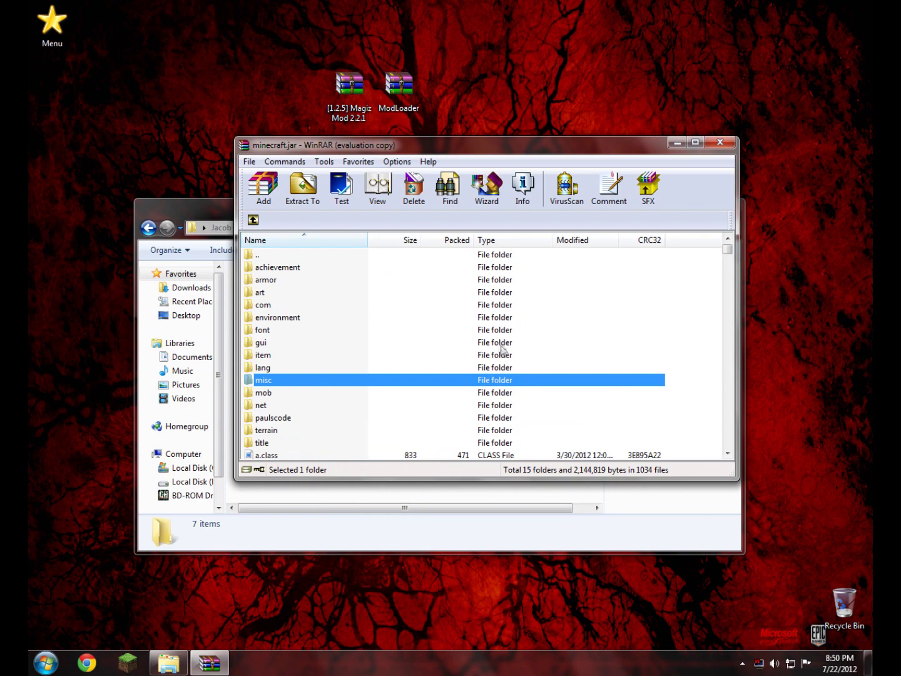
{"action": "left_click", "coordinate": [414, 88]}
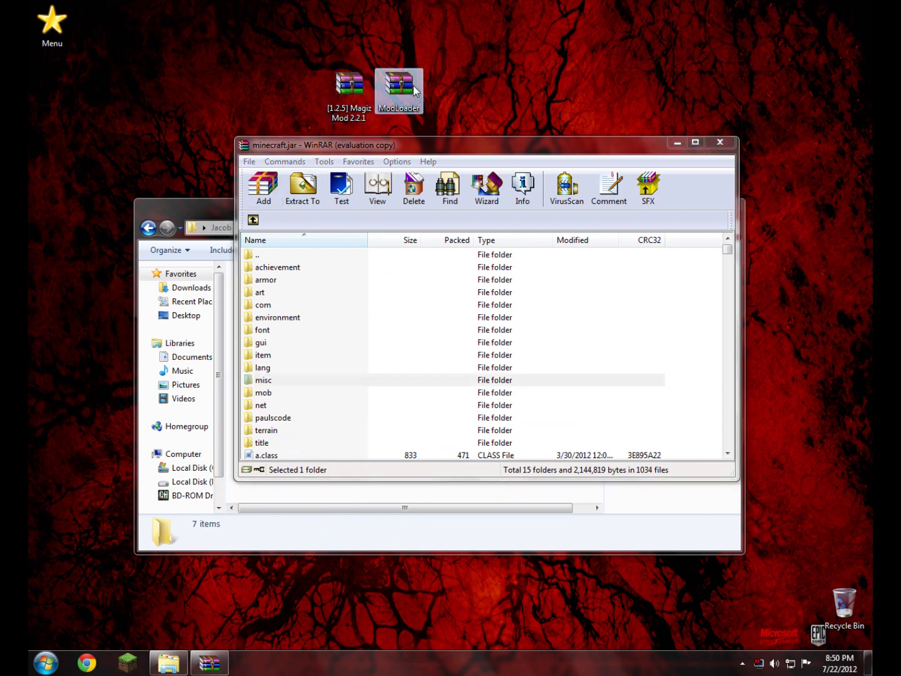
{"action": "double_click", "coordinate": [414, 88]}
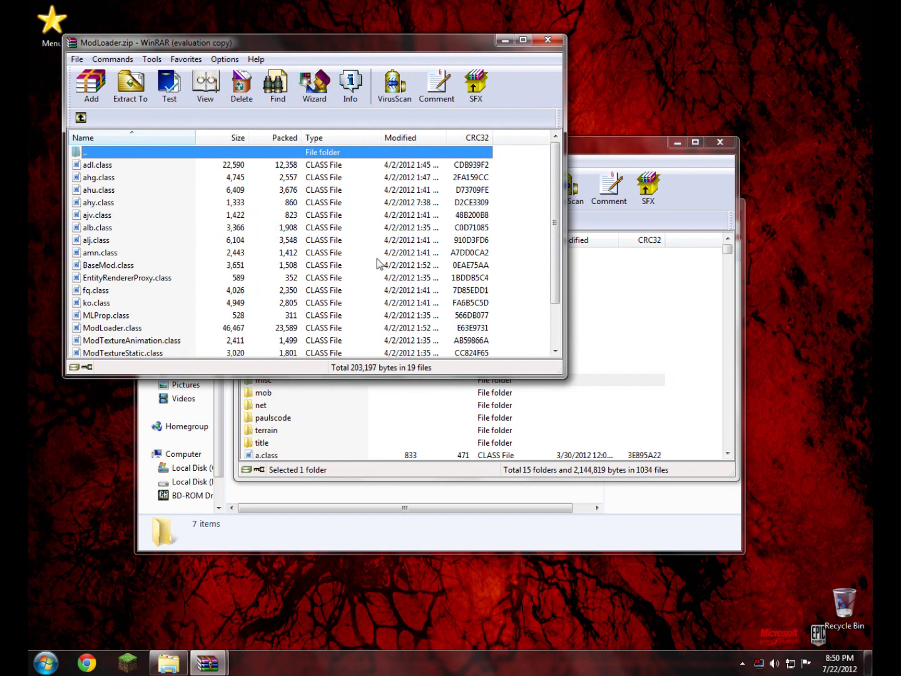
Add all 19 ModLoader class files into minecraft.jar and close the ModLoader archive
{"action": "left_click", "coordinate": [385, 224]}
{"action": "right_click", "coordinate": [182, 243]}
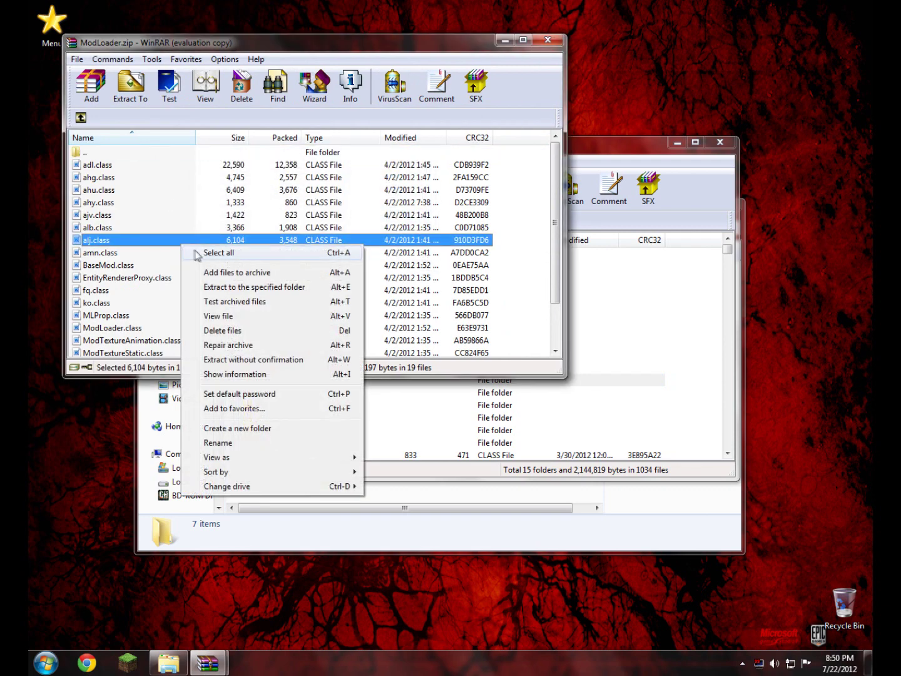
{"action": "left_click", "coordinate": [217, 252]}
{"action": "left_click_drag", "start_coordinate": [200, 254], "coordinate": [134, 238]}
{"action": "left_click_drag", "start_coordinate": [227, 242], "coordinate": [629, 310]}
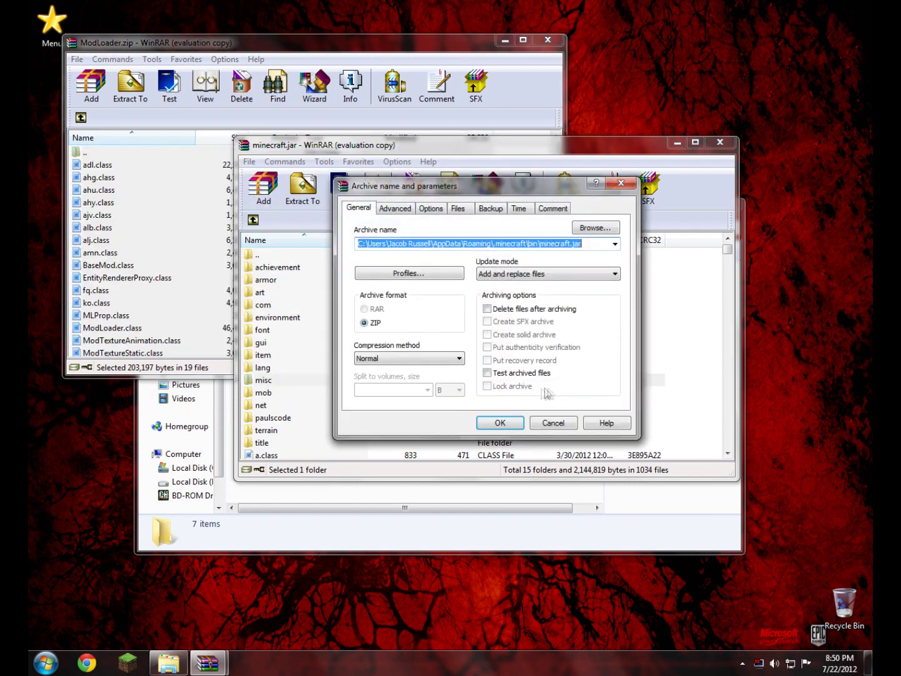
{"action": "left_click", "coordinate": [500, 423]}
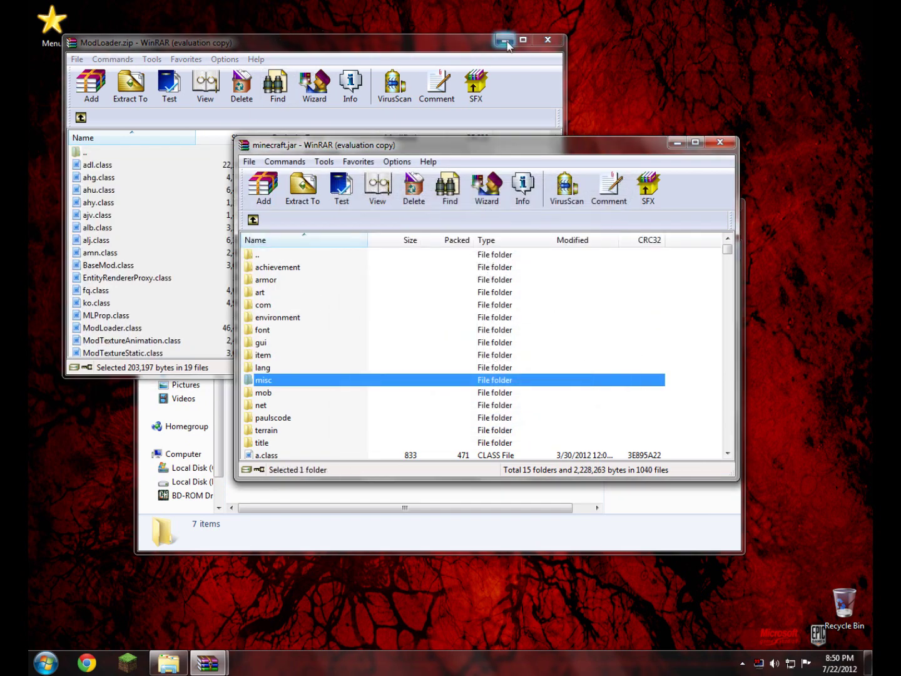
{"action": "left_click", "coordinate": [548, 39]}
{"action": "left_click_drag", "start_coordinate": [290, 152], "coordinate": [359, 180]}
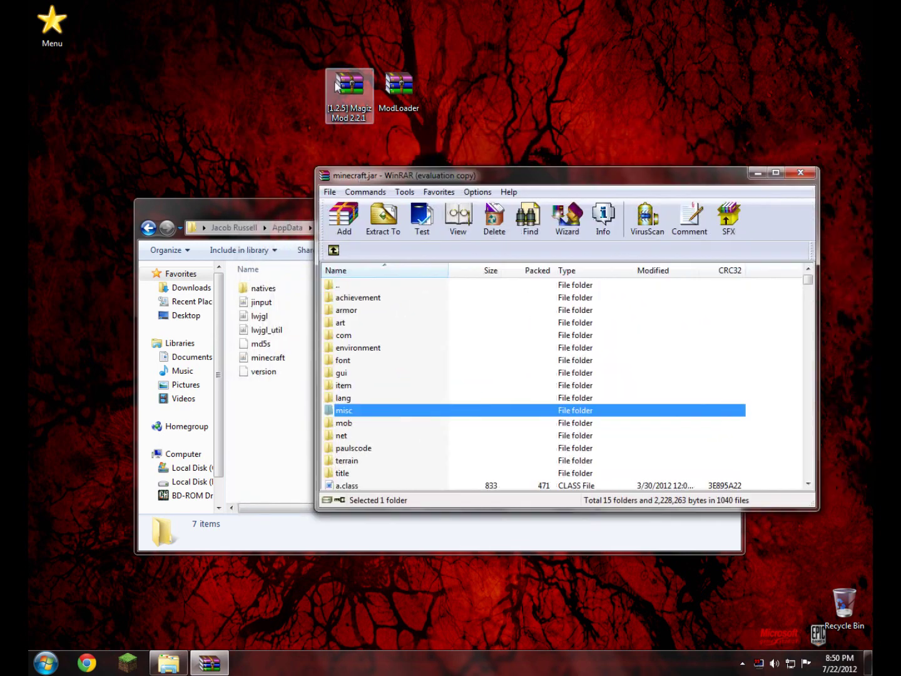
{"action": "left_click", "coordinate": [349, 91]}
Open the Magiz Mod archive's [1.2.5] Magiz Mod 2.2.1 > content folder
{"action": "left_click_drag", "start_coordinate": [349, 91], "coordinate": [118, 127]}
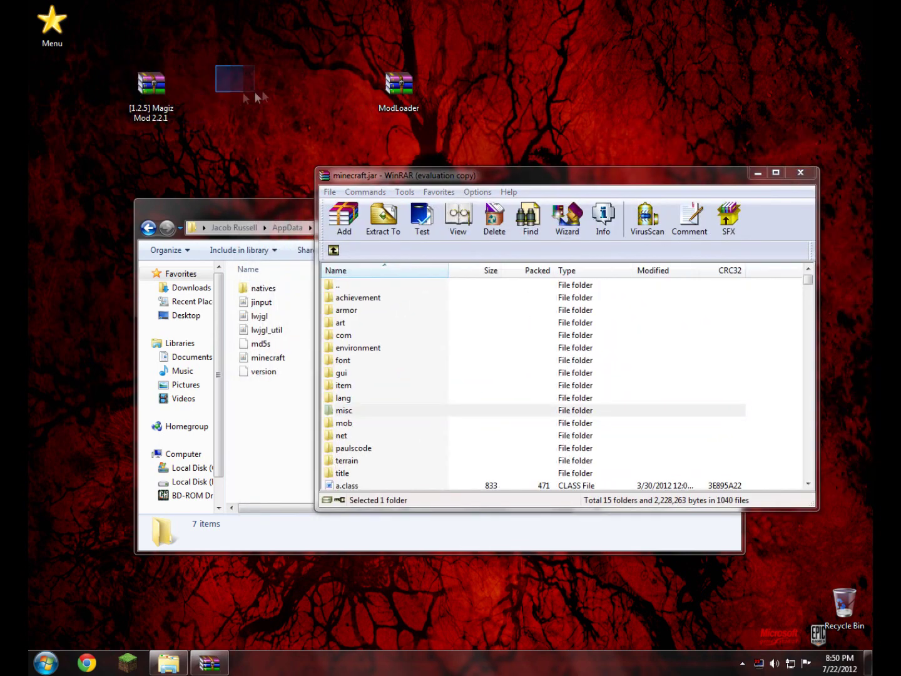
{"action": "double_click", "coordinate": [165, 111]}
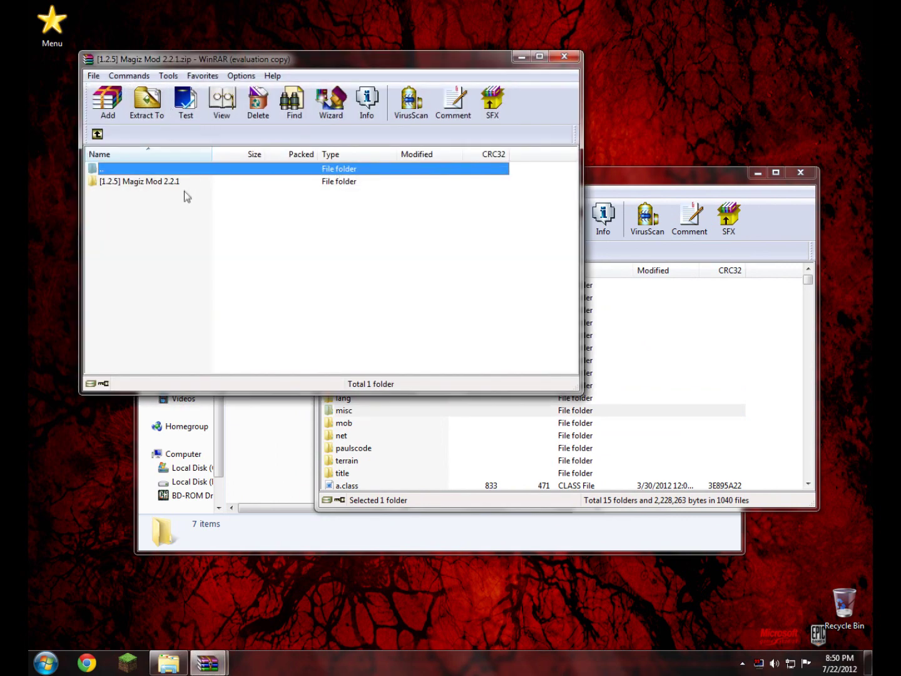
{"action": "left_click", "coordinate": [377, 234]}
{"action": "left_click", "coordinate": [162, 180]}
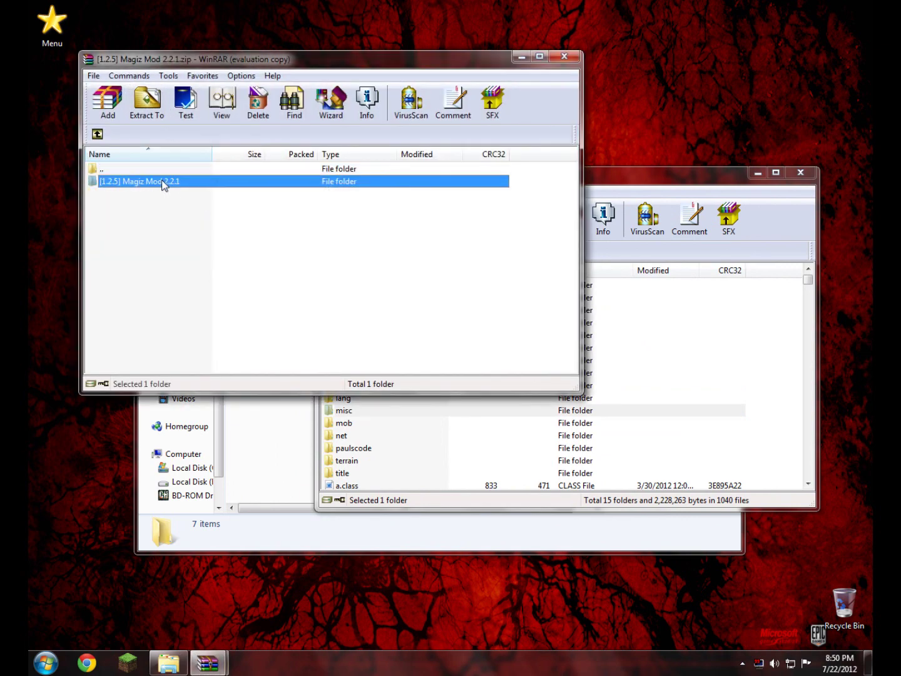
{"action": "double_click", "coordinate": [161, 182]}
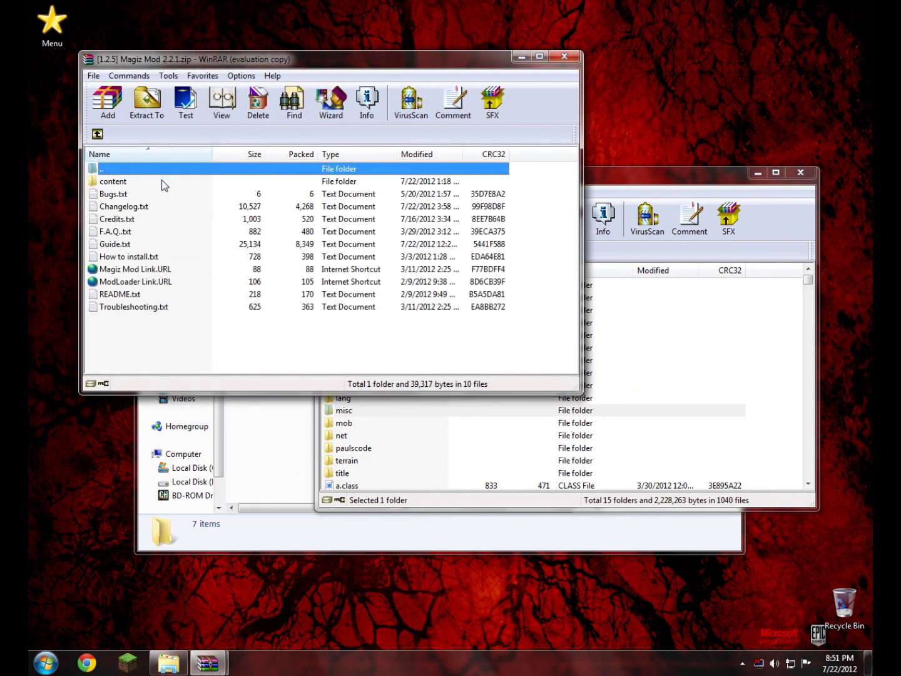
{"action": "double_click", "coordinate": [116, 183]}
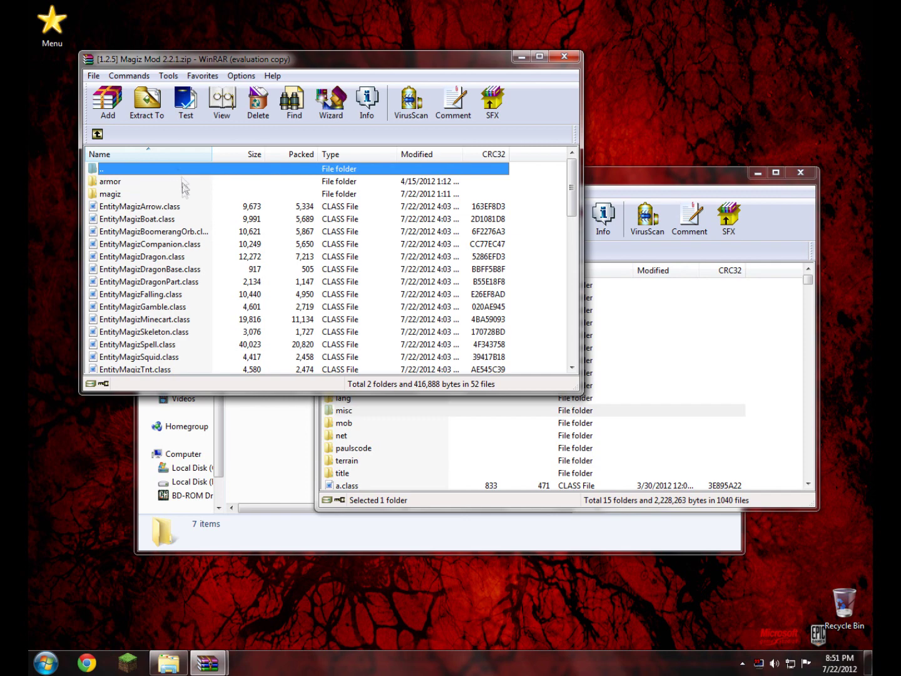
Add everything in the content folder into minecraft.jar
{"action": "right_click", "coordinate": [201, 236]}
{"action": "left_click", "coordinate": [219, 242]}
{"action": "left_click_drag", "start_coordinate": [99, 226], "coordinate": [693, 412]}
{"action": "left_click", "coordinate": [581, 452]}
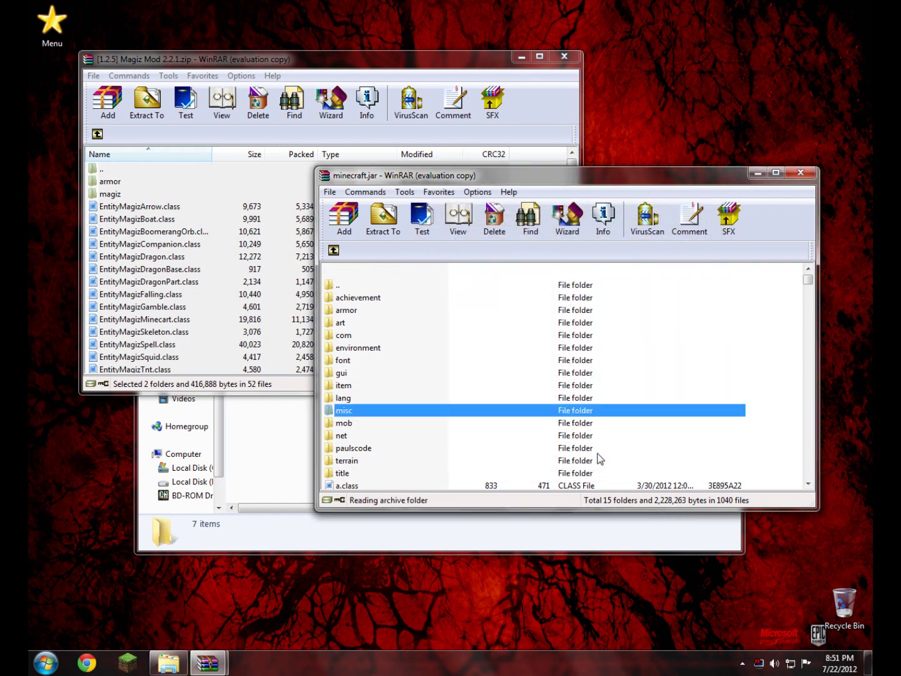
Return to the archive's top level and inspect the Link.URL shortcuts and Troubleshooting.txt
{"action": "double_click", "coordinate": [144, 172]}
{"action": "left_click_drag", "start_coordinate": [182, 357], "coordinate": [206, 331]}
{"action": "left_click", "coordinate": [139, 272]}
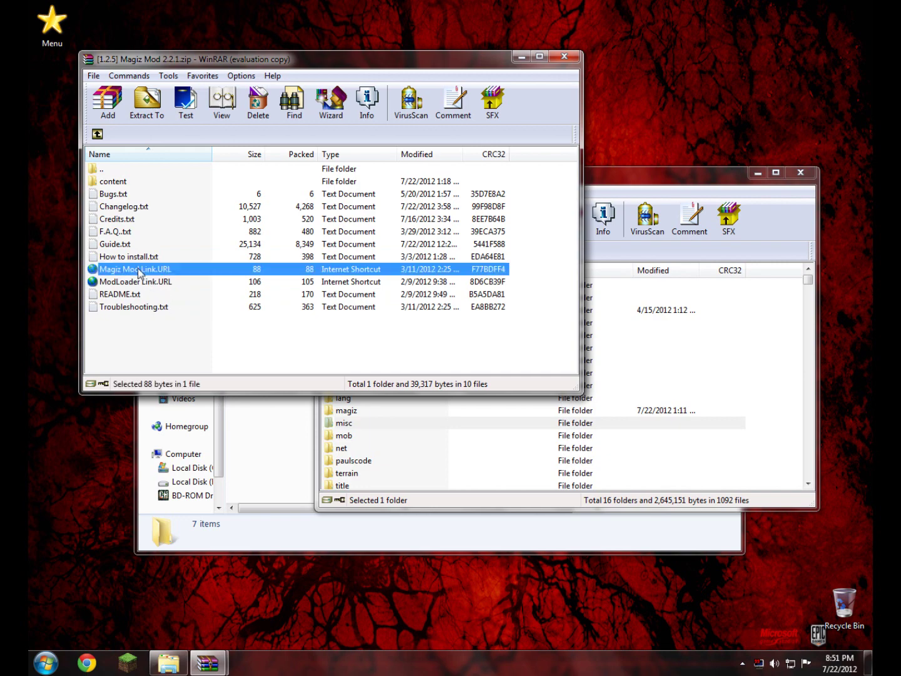
{"action": "left_click", "coordinate": [151, 284]}
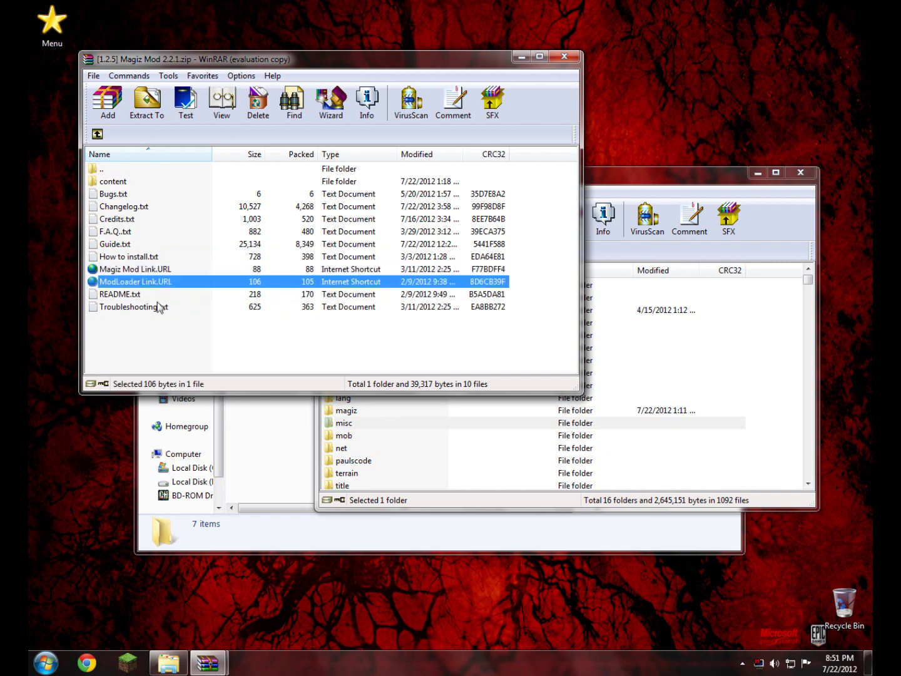
{"action": "left_click", "coordinate": [150, 310]}
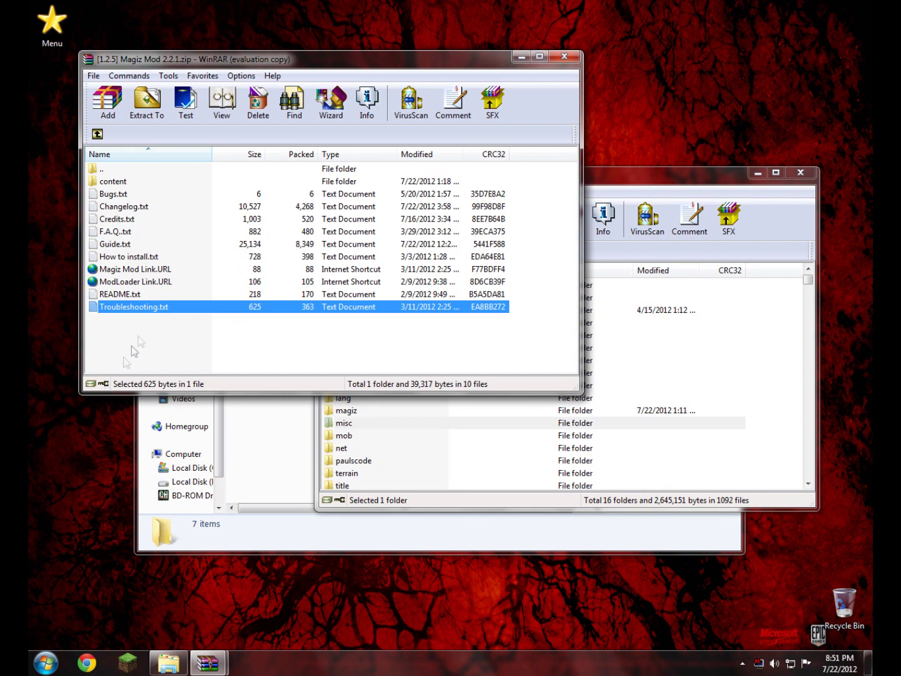
Close the archive and bin windows and move both mod archives to the lower right
{"action": "left_click", "coordinate": [565, 57]}
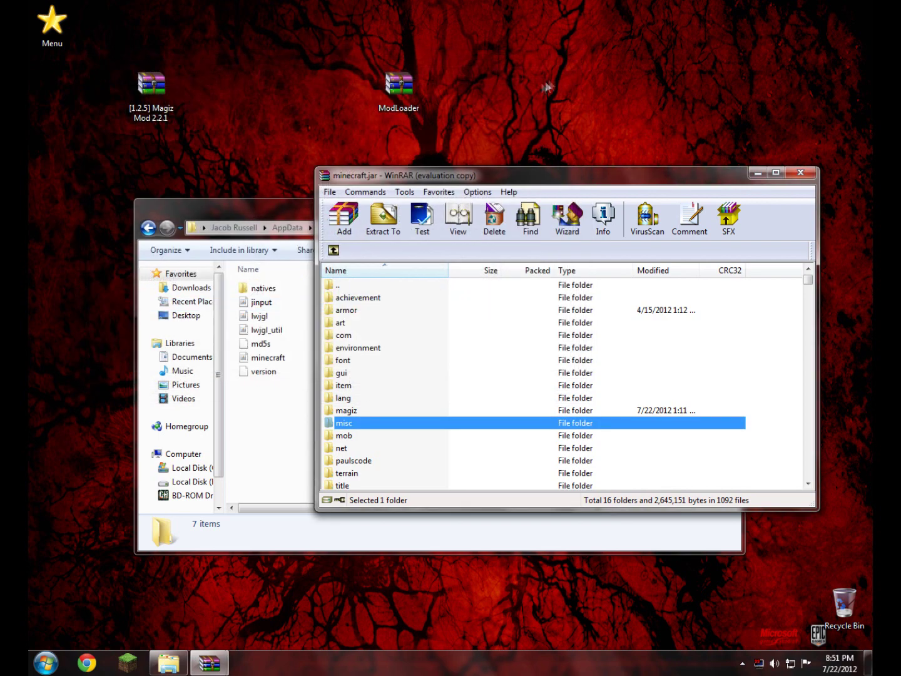
{"action": "left_click_drag", "start_coordinate": [150, 87], "coordinate": [349, 87]}
{"action": "left_click_drag", "start_coordinate": [471, 24], "coordinate": [307, 127]}
{"action": "left_click_drag", "start_coordinate": [352, 96], "coordinate": [844, 601]}
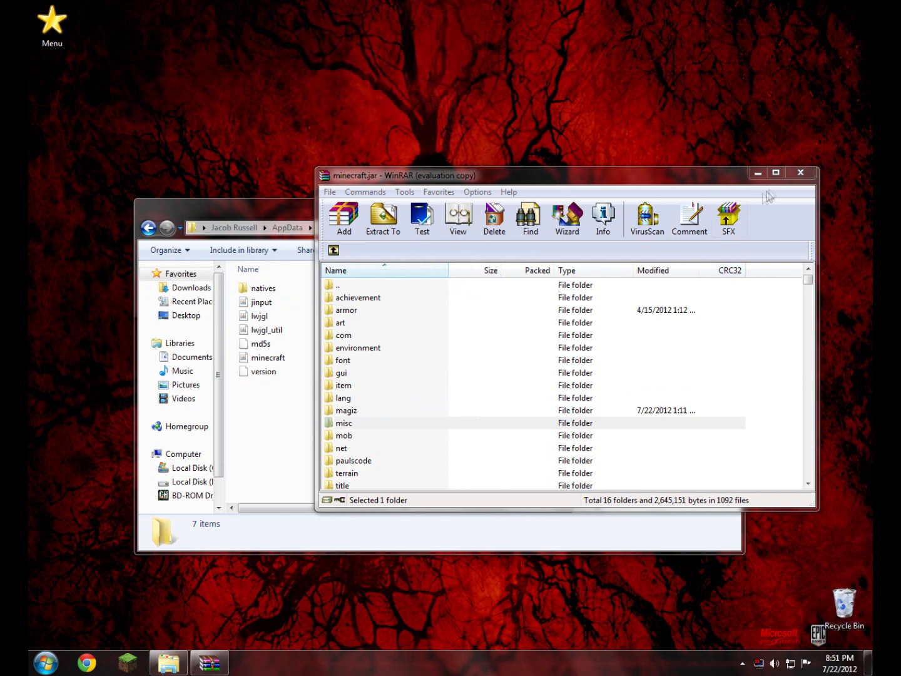
{"action": "left_click", "coordinate": [800, 172]}
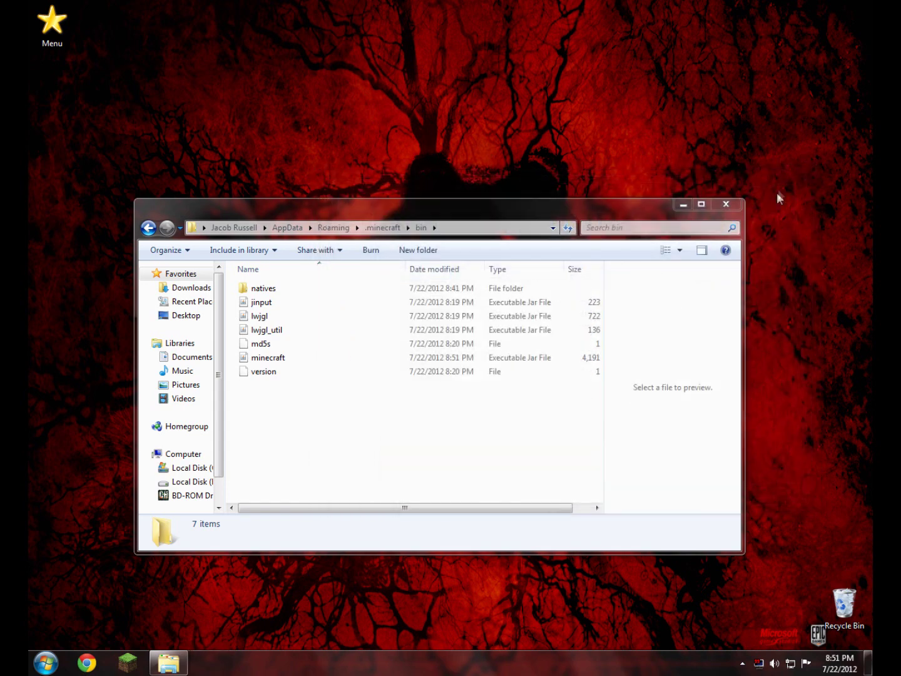
{"action": "left_click", "coordinate": [729, 205]}
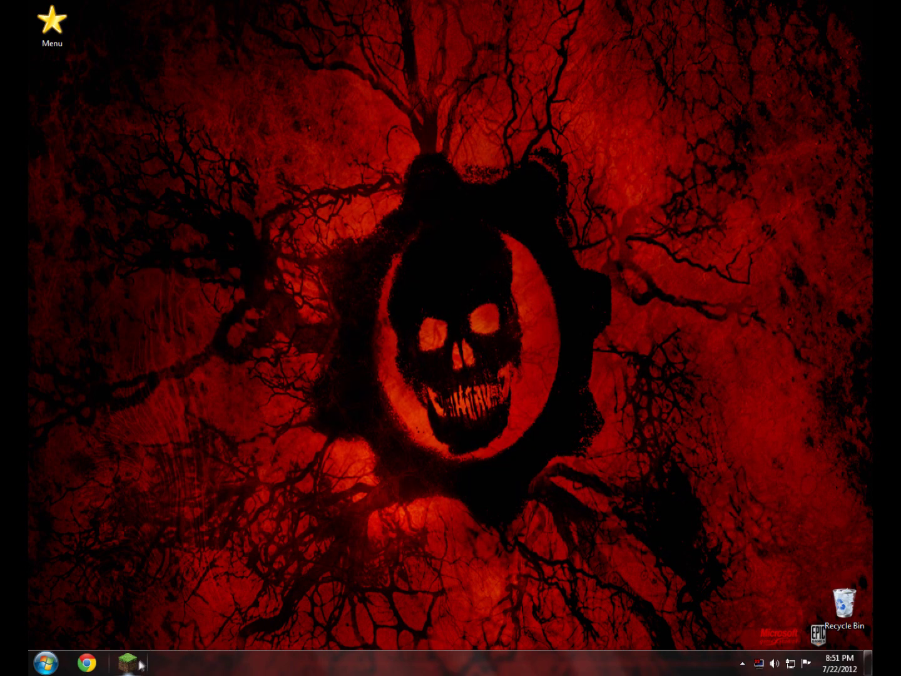
Launch Minecraft, allow it past the security warning, and log in
{"action": "left_click", "coordinate": [138, 658]}
{"action": "left_click", "coordinate": [487, 342]}
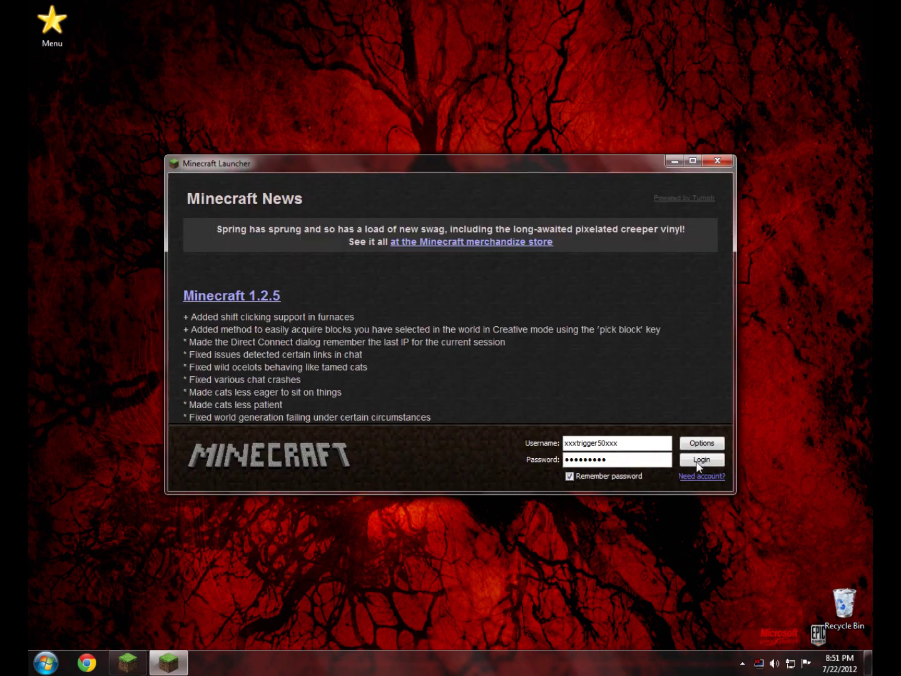
{"action": "left_click", "coordinate": [698, 465]}
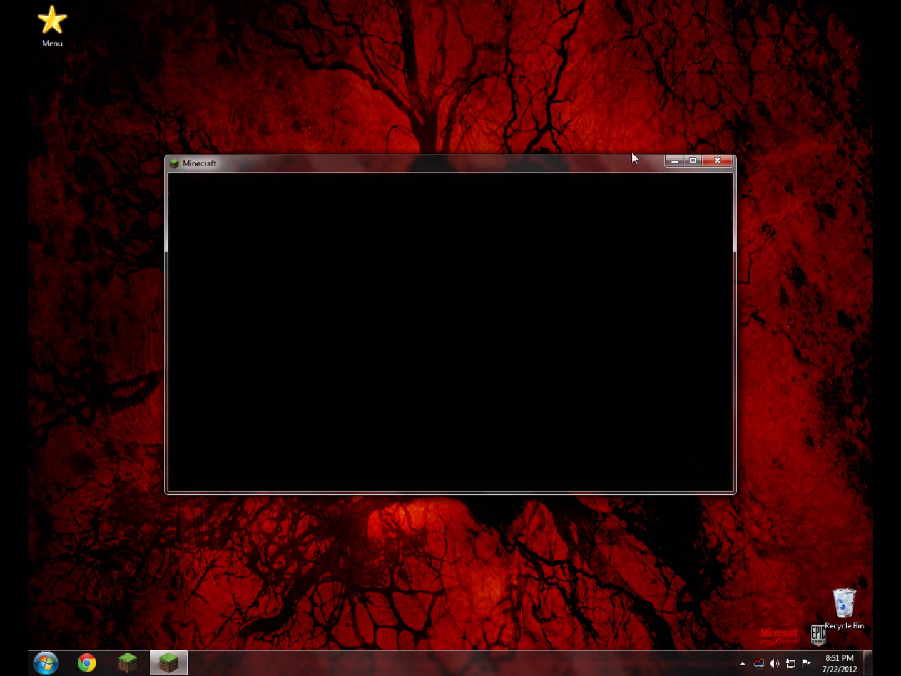
Set GUI Scale to Normal in Video Settings and return to the title menu
{"action": "left_click_drag", "start_coordinate": [613, 167], "coordinate": [569, 5]}
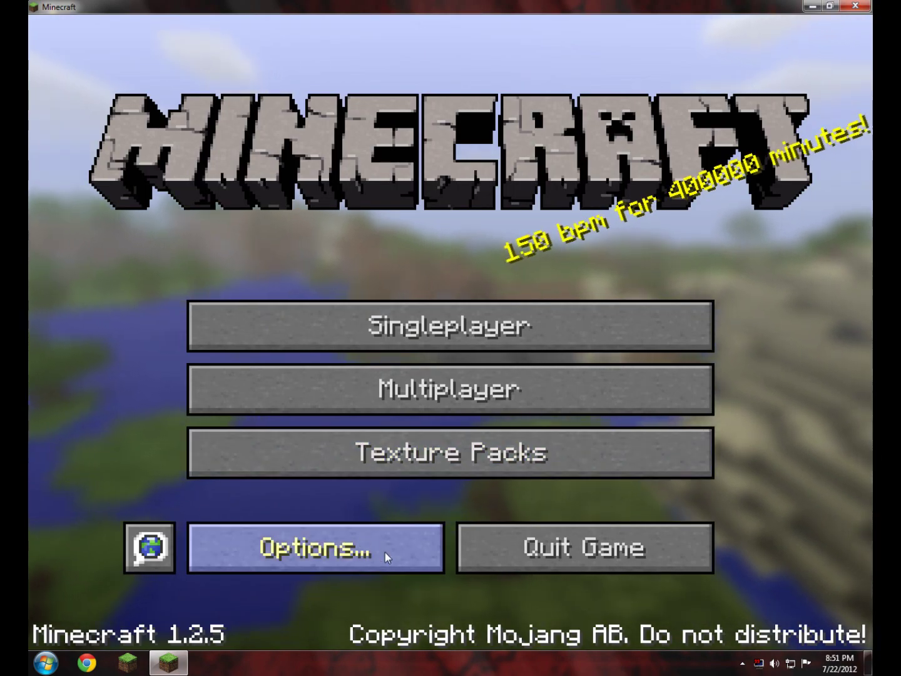
{"action": "left_click", "coordinate": [386, 551]}
{"action": "left_click", "coordinate": [380, 376]}
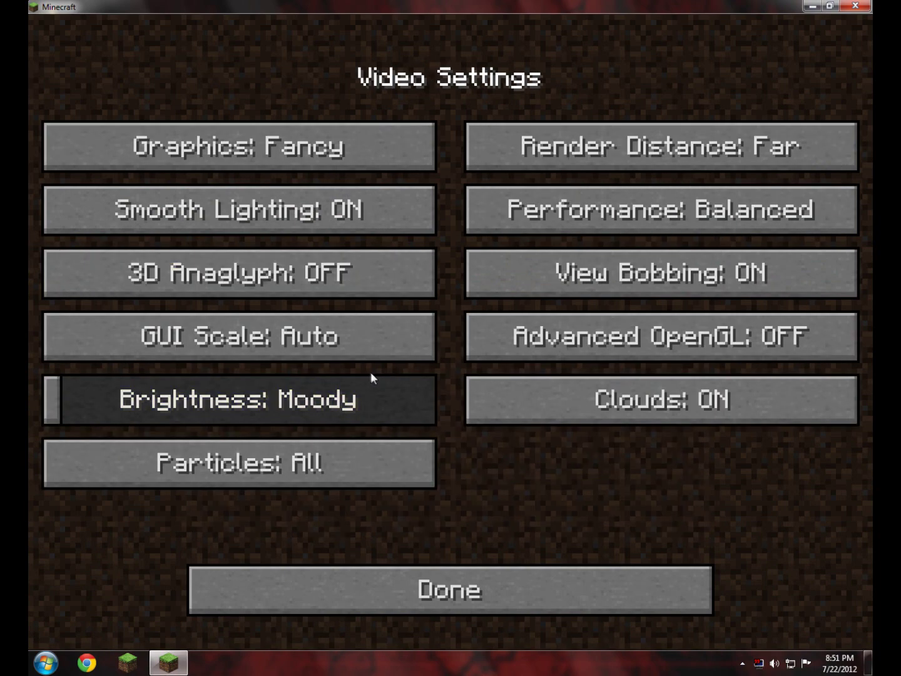
{"action": "left_click", "coordinate": [330, 353]}
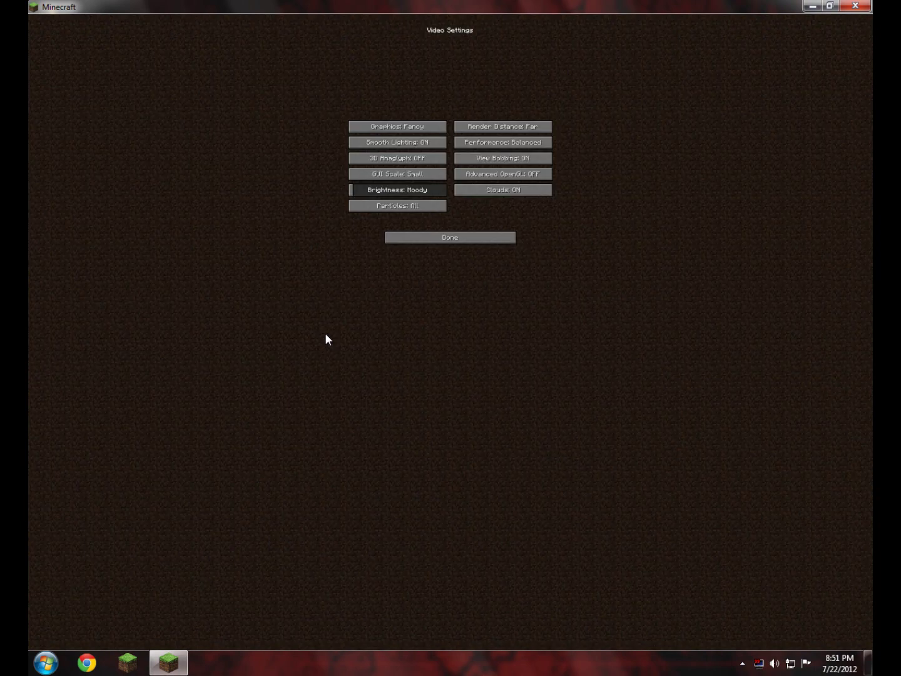
{"action": "left_click", "coordinate": [422, 174]}
{"action": "left_click", "coordinate": [448, 357]}
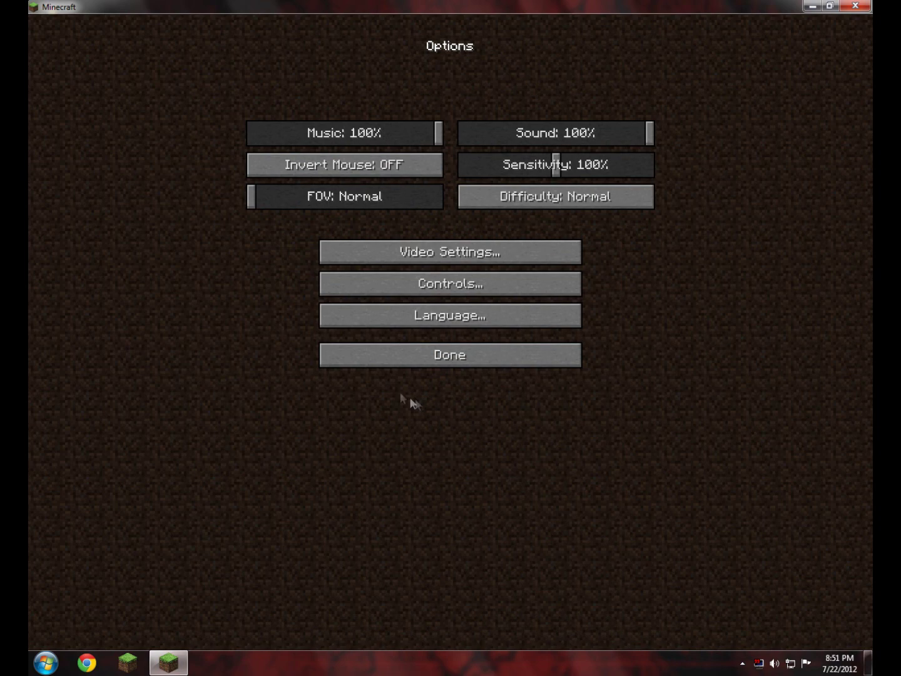
{"action": "left_click", "coordinate": [396, 359]}
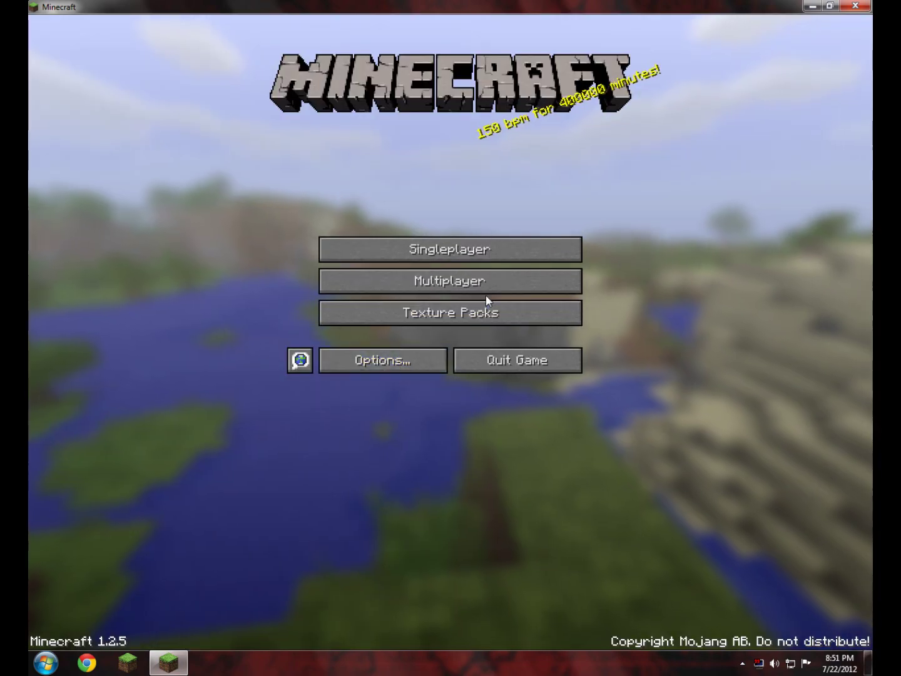
{"action": "left_click", "coordinate": [418, 248]}
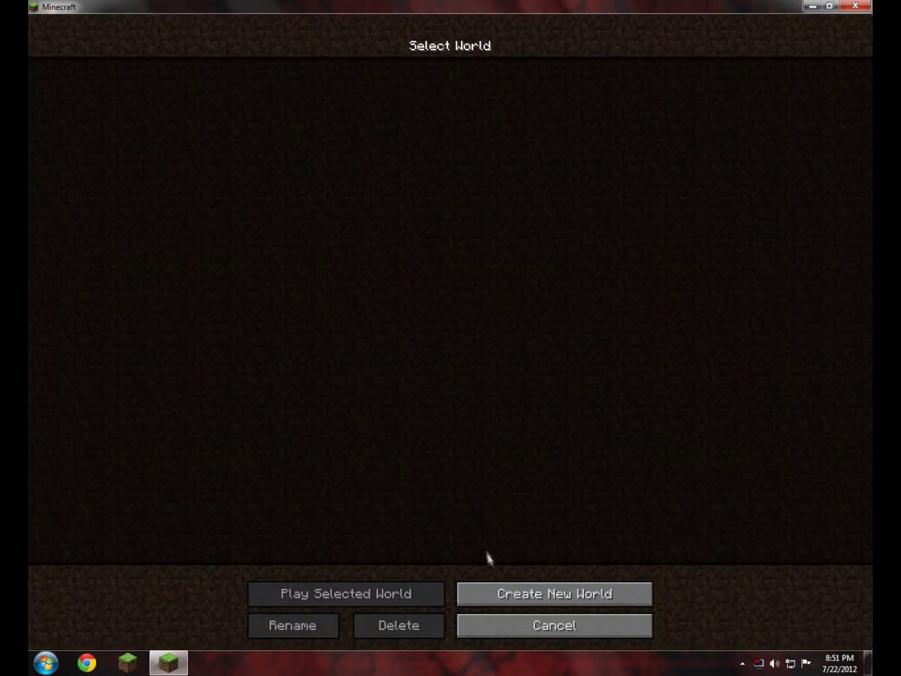
Create a new world named New World with the game mode set to Creative
{"action": "left_click", "coordinate": [508, 594]}
{"action": "left_click", "coordinate": [510, 162]}
{"action": "left_click", "coordinate": [510, 162]}
{"action": "left_click", "coordinate": [494, 256]}
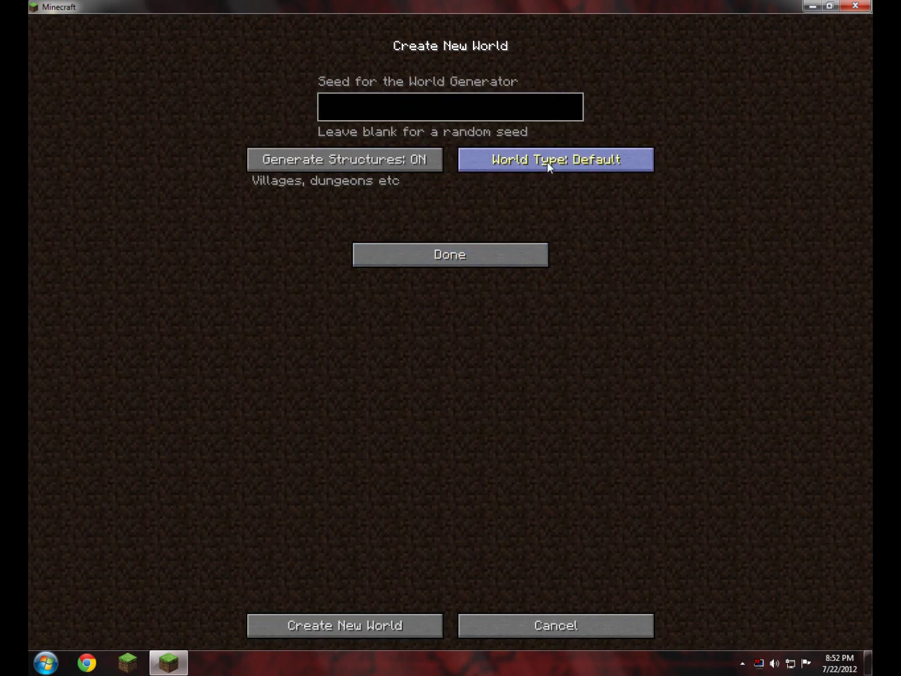
{"action": "left_click", "coordinate": [492, 259]}
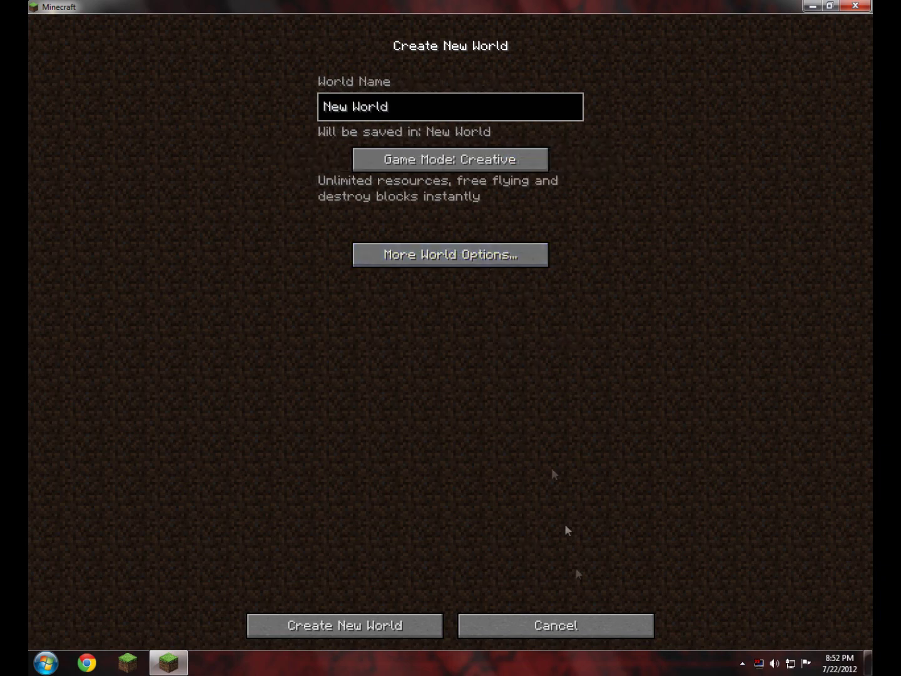
{"action": "left_click", "coordinate": [369, 628]}
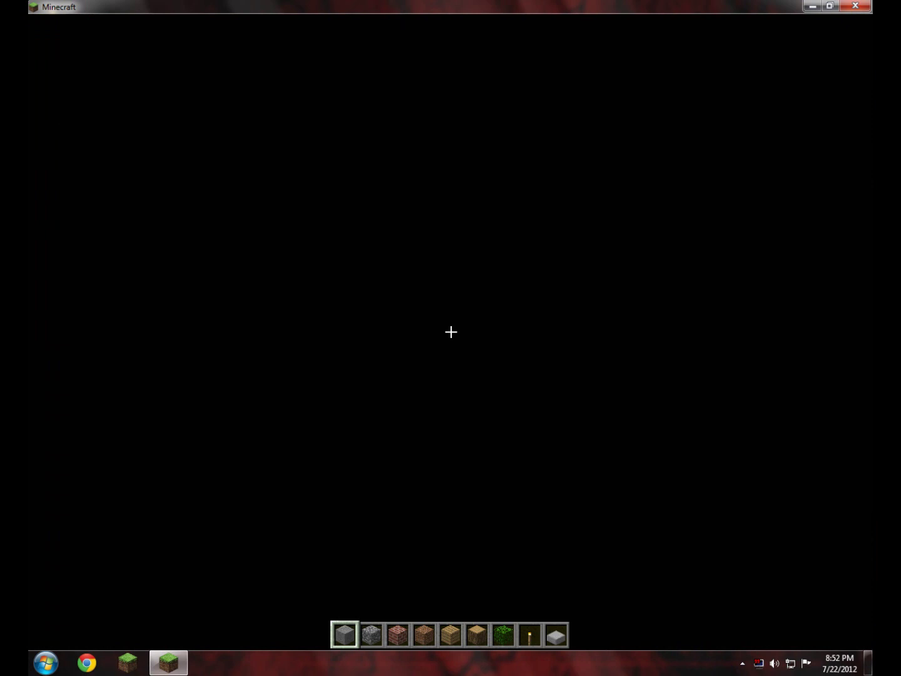
From the creative inventory, put the Magiz Mod's Magical Robe into hotbar slot 3
{"action": "key", "text": "e"}
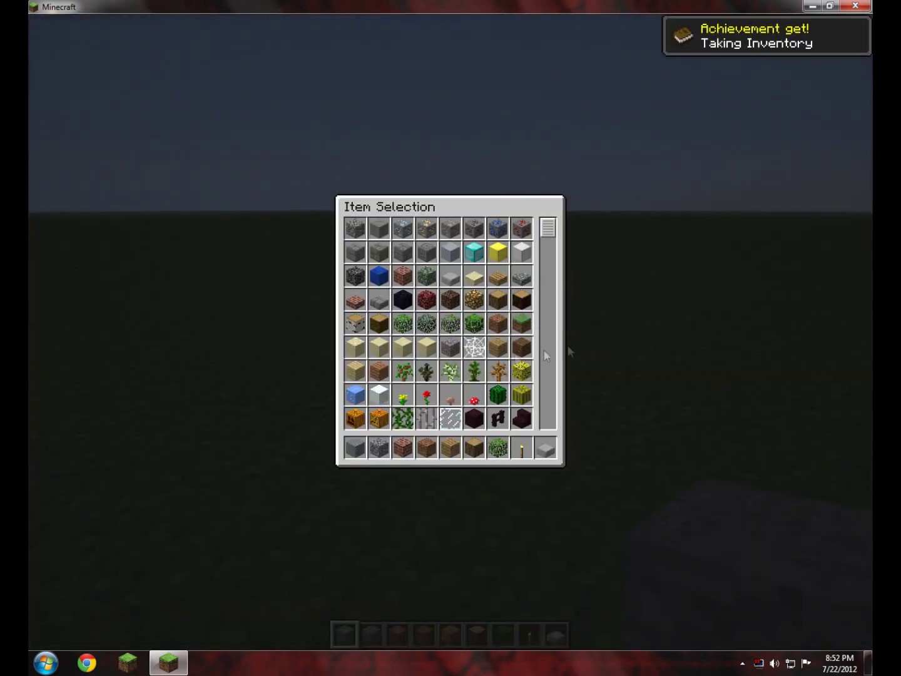
{"action": "scroll", "coordinate": [432, 288], "scroll_direction": "down", "scroll_amount": 5}
{"action": "scroll", "coordinate": [501, 260], "scroll_direction": "down", "scroll_amount": 10}
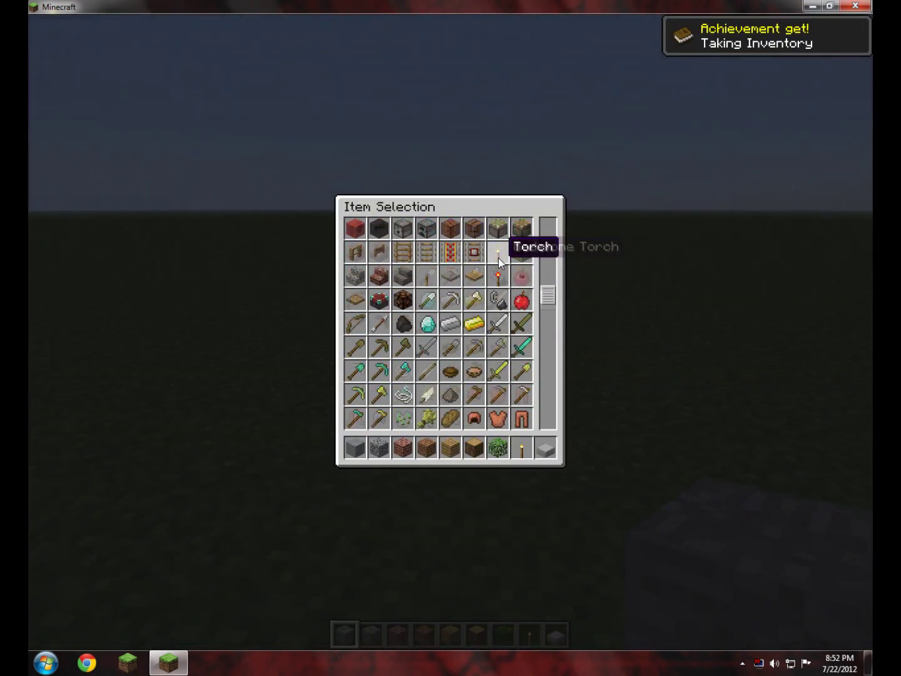
{"action": "scroll", "coordinate": [499, 260], "scroll_direction": "down", "scroll_amount": 7}
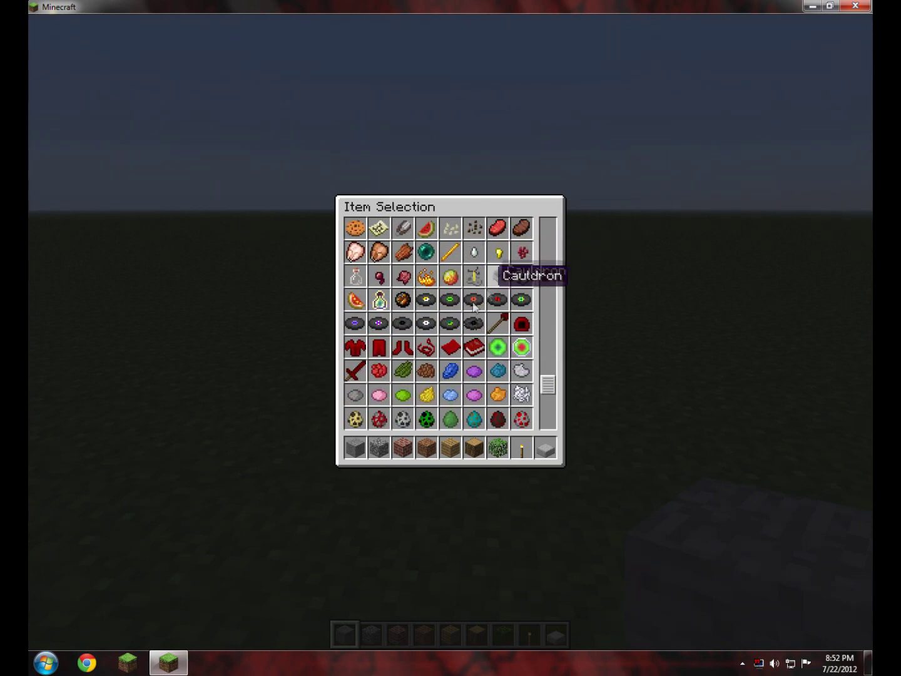
{"action": "left_click", "coordinate": [353, 352]}
{"action": "left_click", "coordinate": [403, 448]}
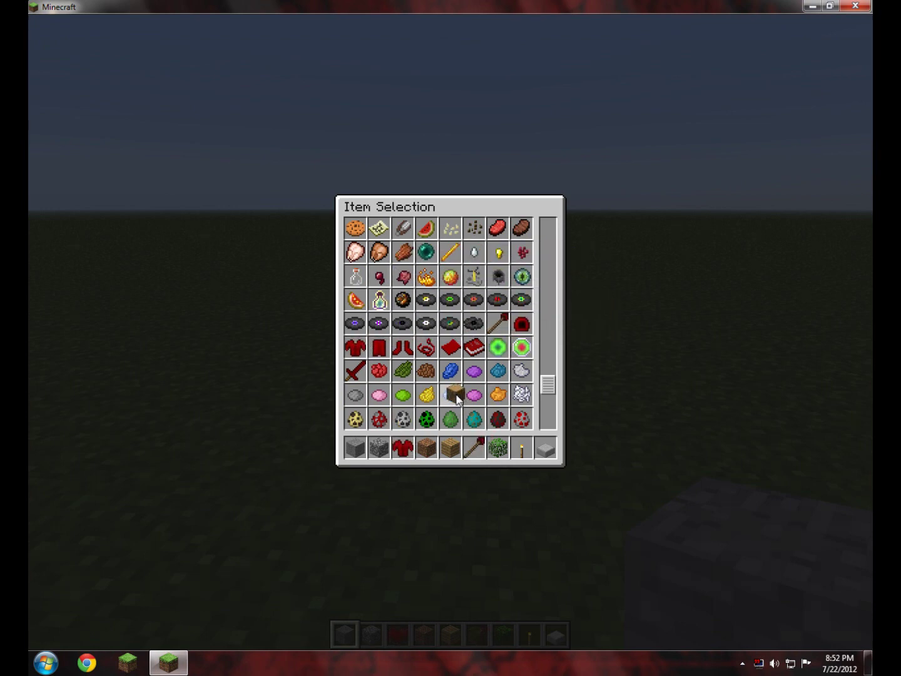
{"action": "scroll", "coordinate": [462, 325], "scroll_direction": "up", "scroll_amount": 4}
Back in the world, place a dirt block on the grass and break it
{"action": "key", "text": "e"}
{"action": "key", "text": "e"}
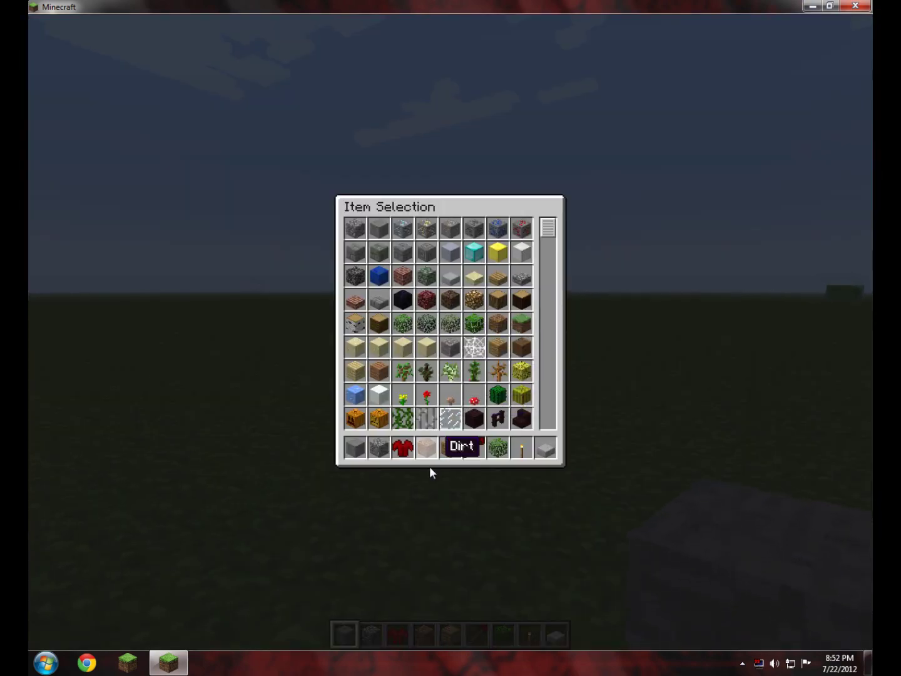
{"action": "key", "text": "e"}
{"action": "scroll", "coordinate": [450, 333], "scroll_direction": "down", "scroll_amount": 2}
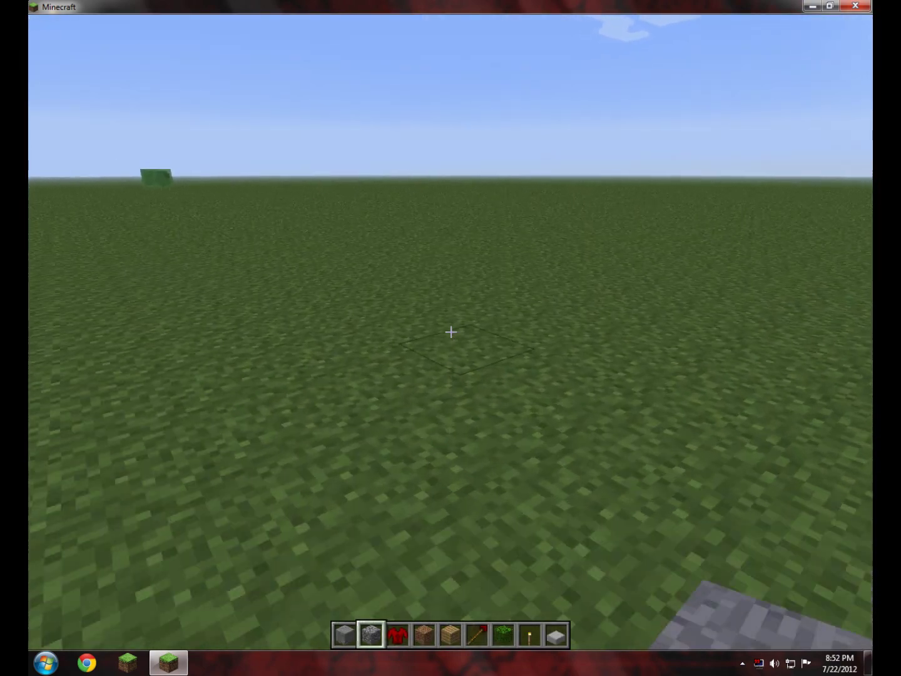
{"action": "scroll", "coordinate": [450, 332], "scroll_direction": "down", "scroll_amount": 1}
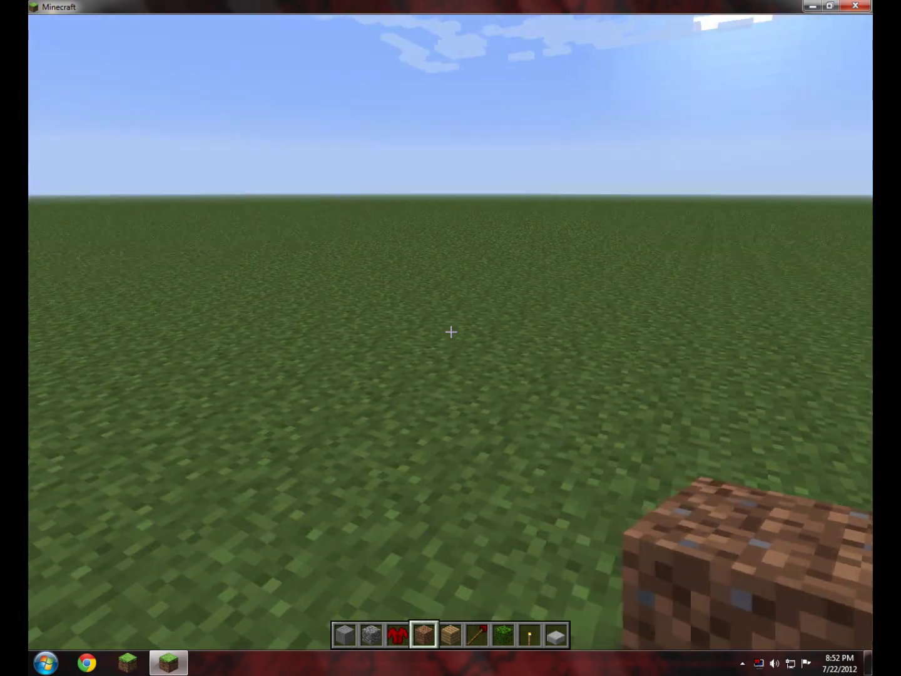
{"action": "right_click", "coordinate": [450, 332]}
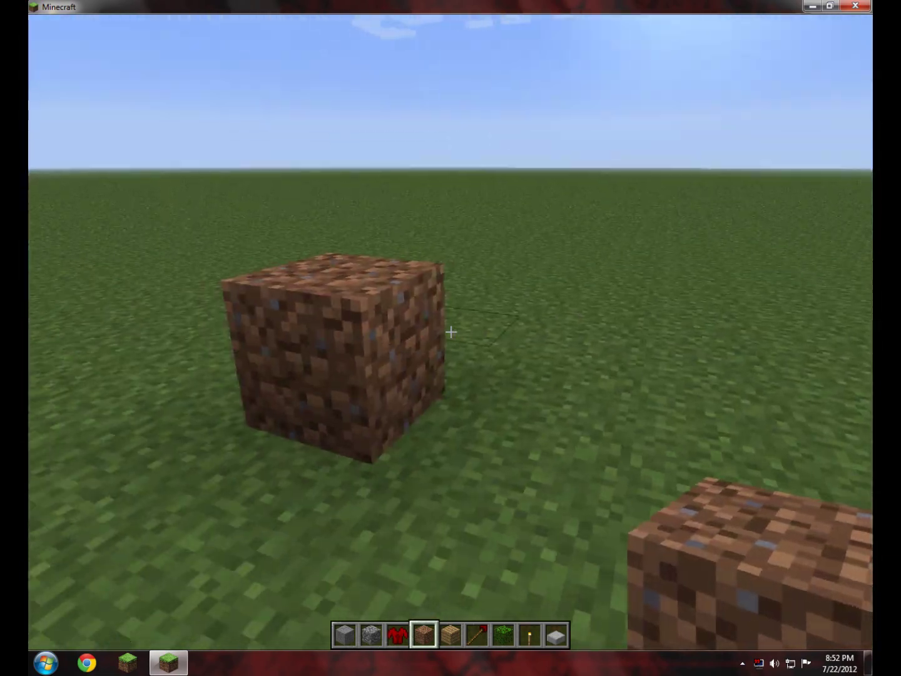
{"action": "left_click", "coordinate": [450, 333]}
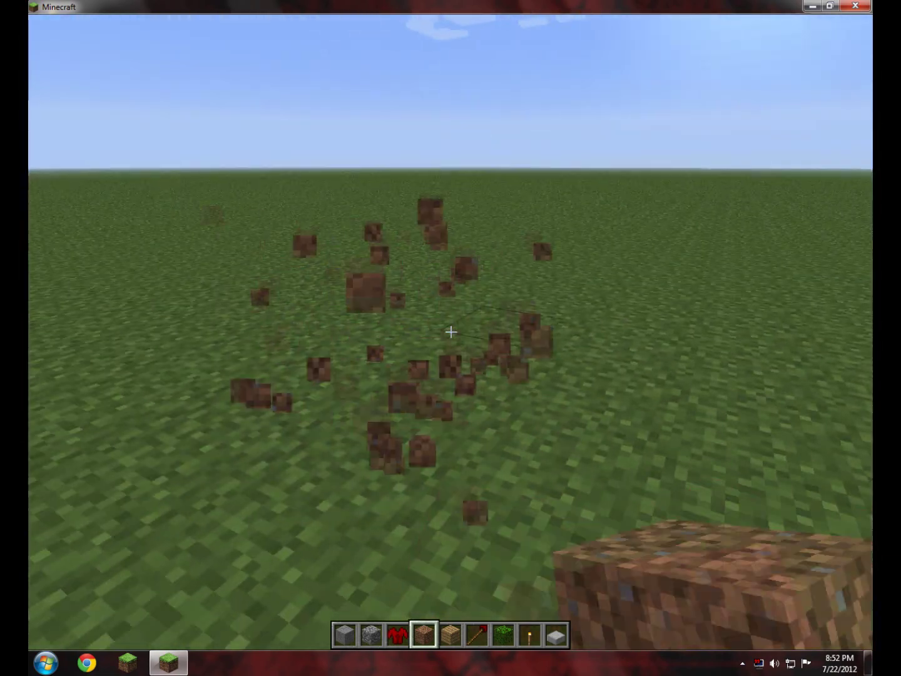